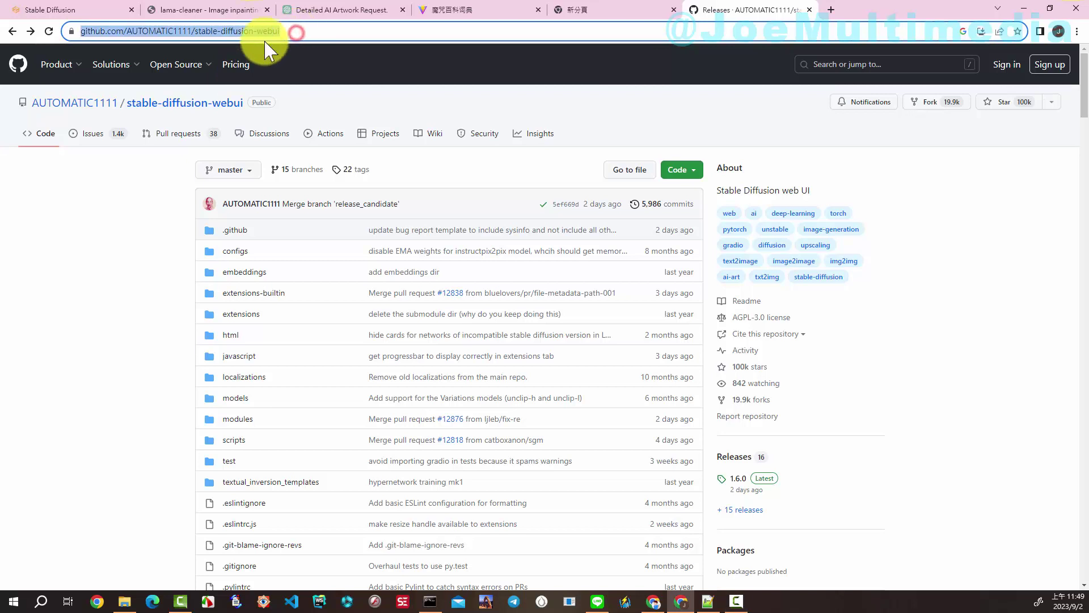
Step: Open the latest release, 1.6.0, of the AUTOMATIC1111 stable-diffusion-webui repository
left_click(302, 31)
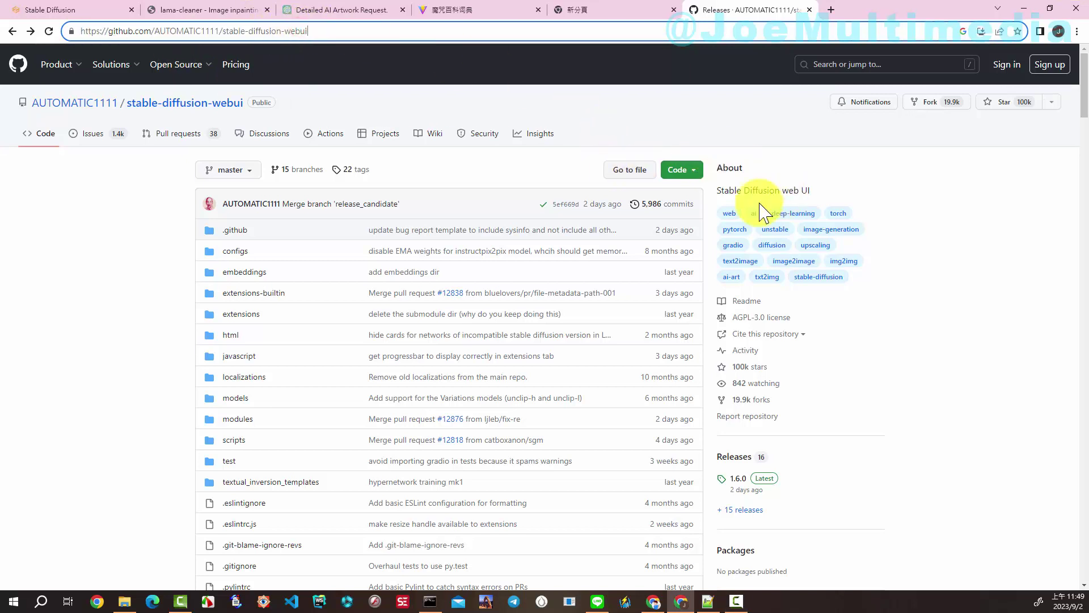
scroll(879, 329, "down", 1)
scroll(879, 329, "down", 1)
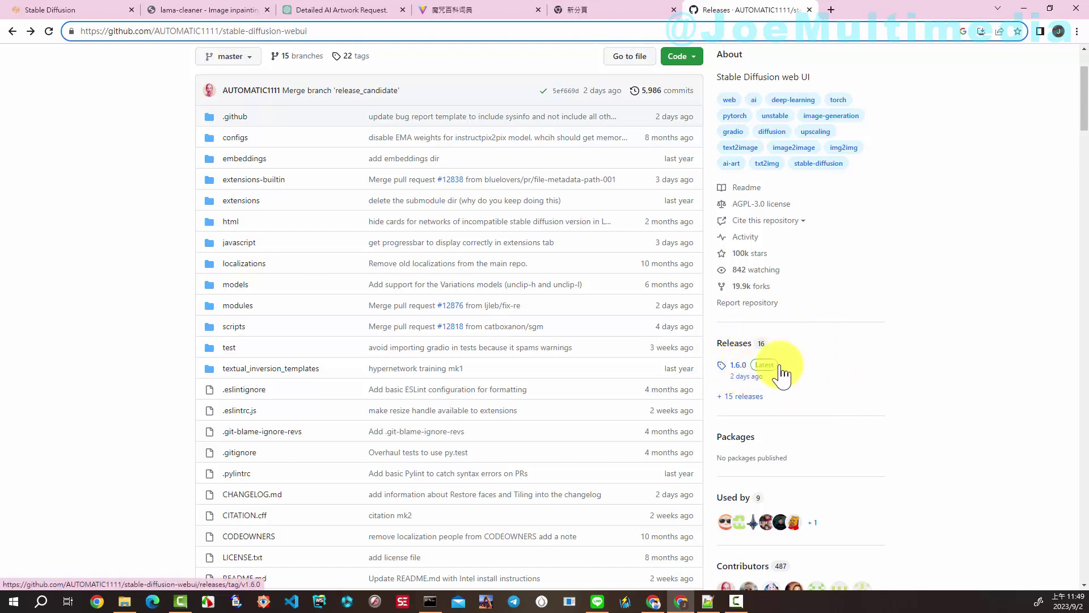
left_click(738, 368)
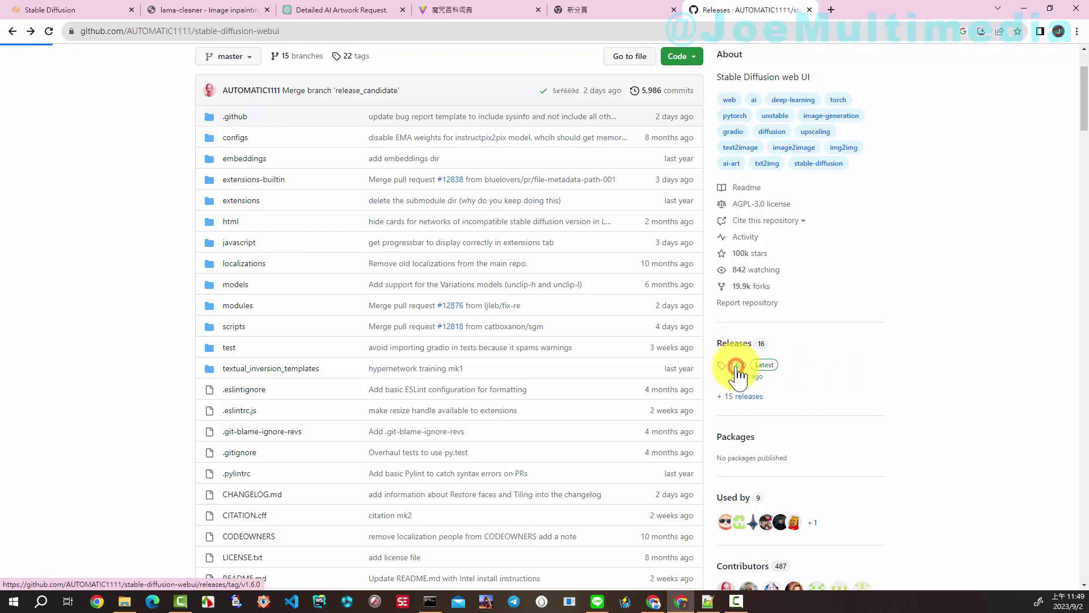
Step: Review the Features list of the 1.6.0 release notes, highlighting the NV option and the new samplers entry
scroll(604, 244, "down", 2)
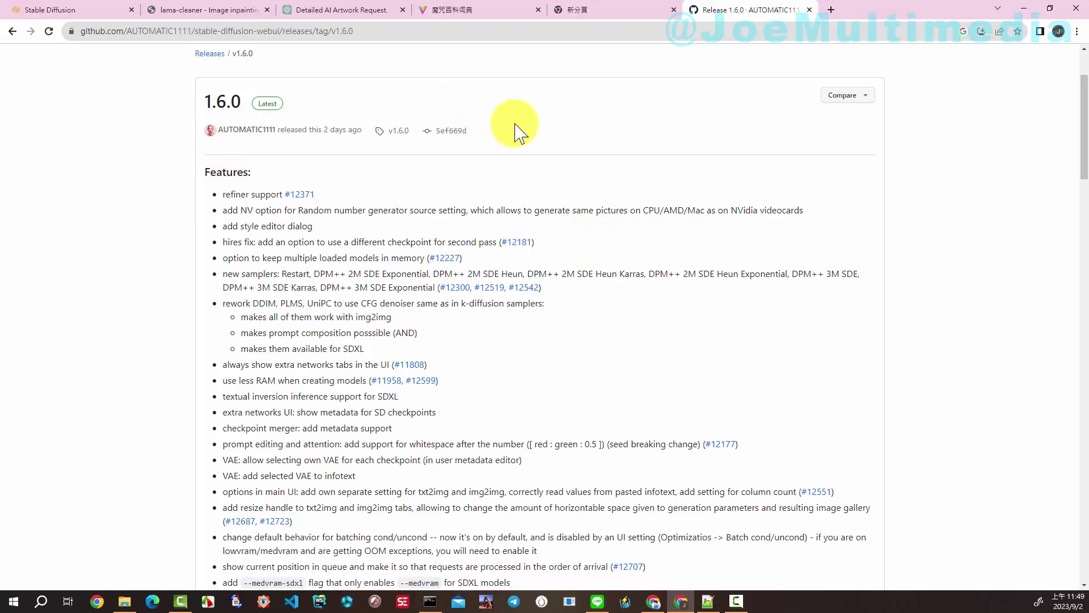
scroll(546, 136, "down", 1)
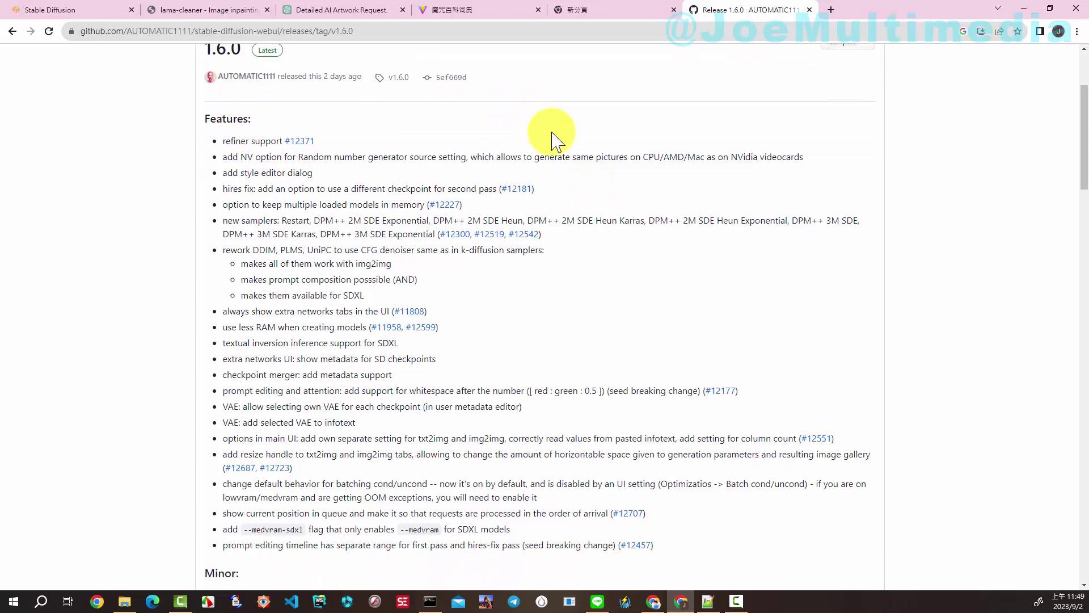
scroll(554, 137, "up", 2)
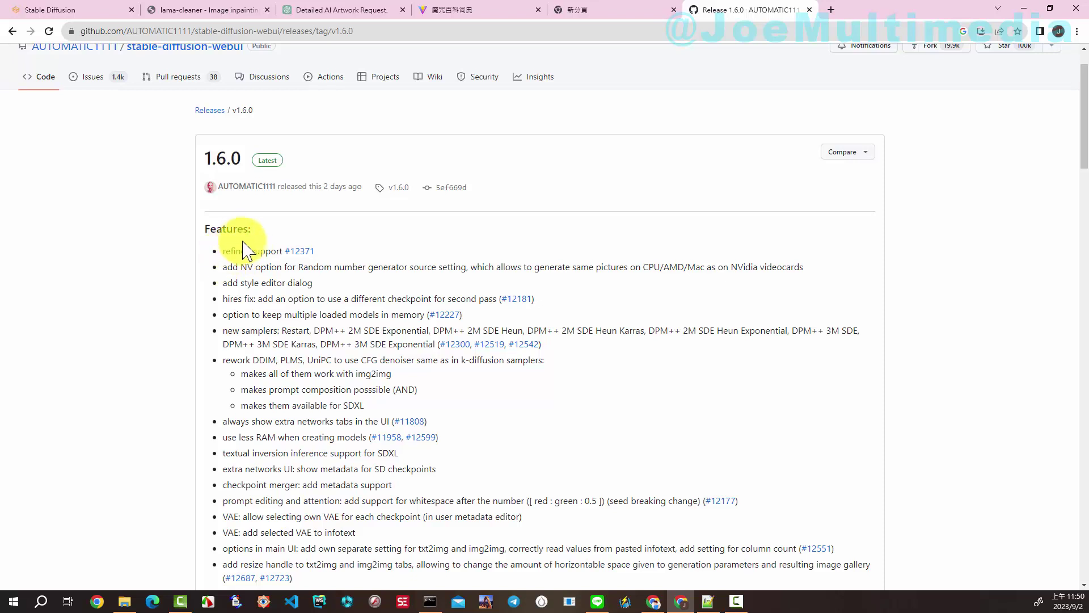
scroll(386, 214, "down", 1)
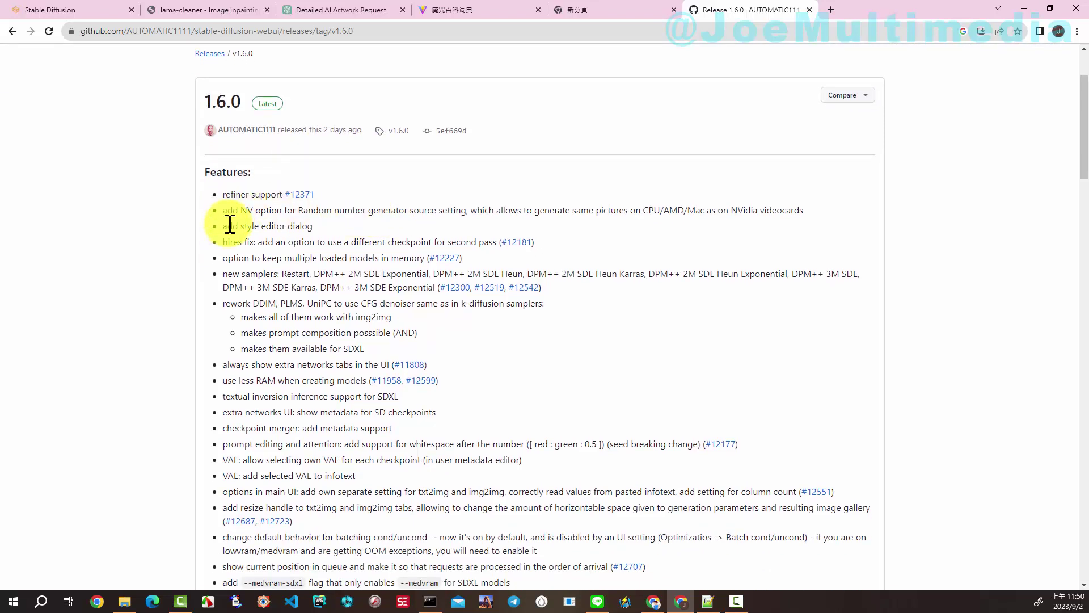
left_click_drag(240, 212, 266, 215)
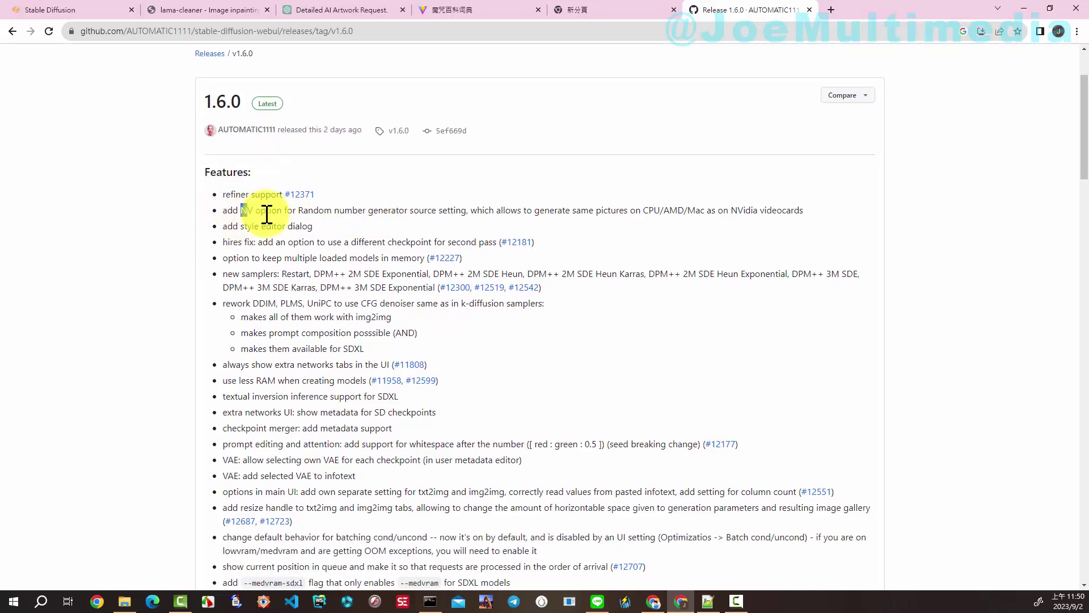
left_click(266, 214)
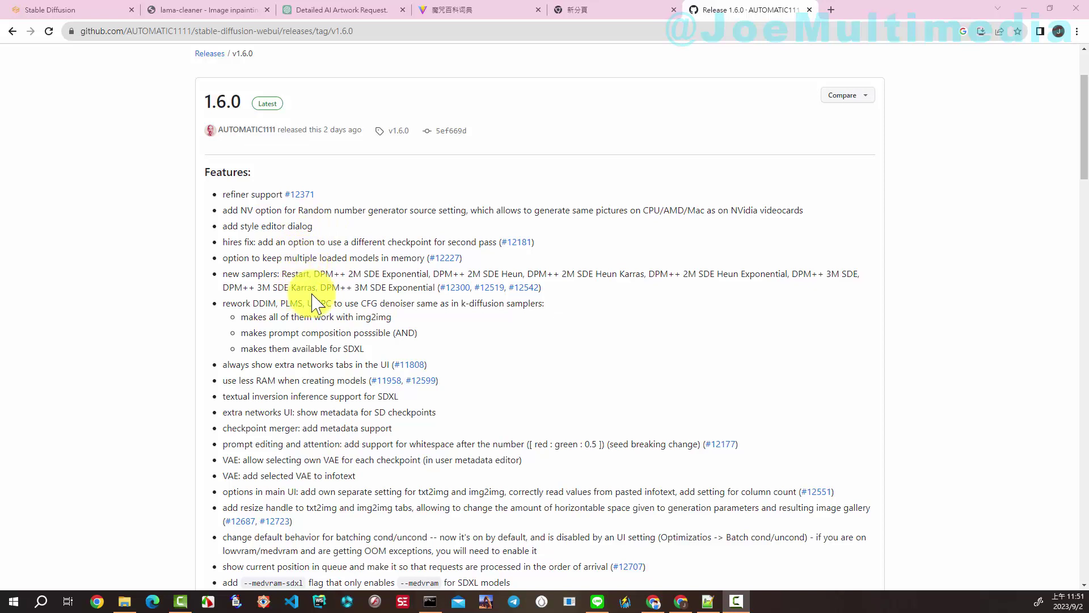
scroll(567, 306, "down", 1)
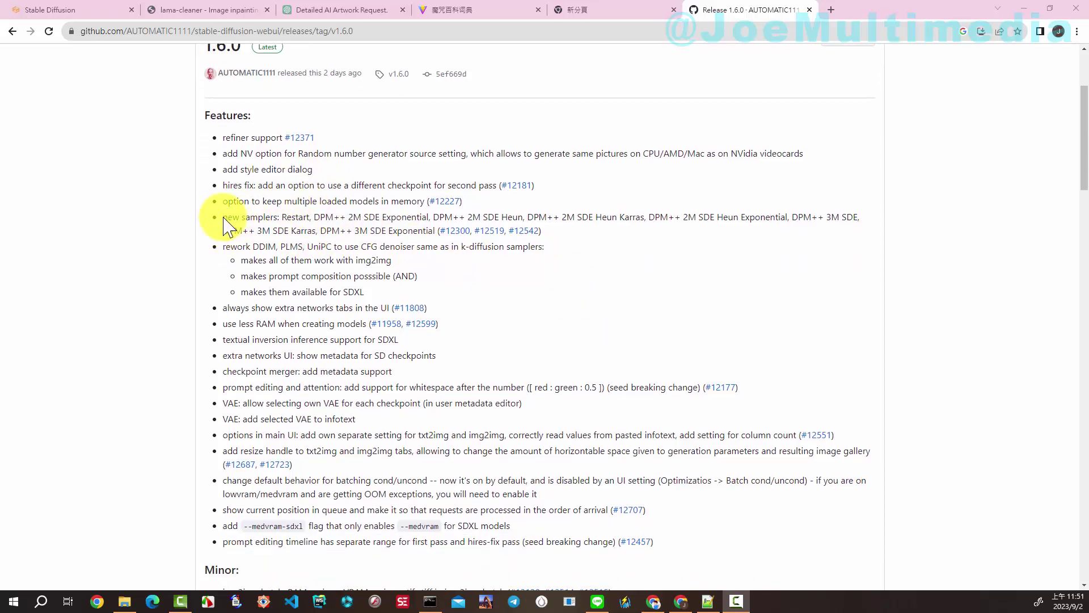
left_click_drag(226, 217, 278, 217)
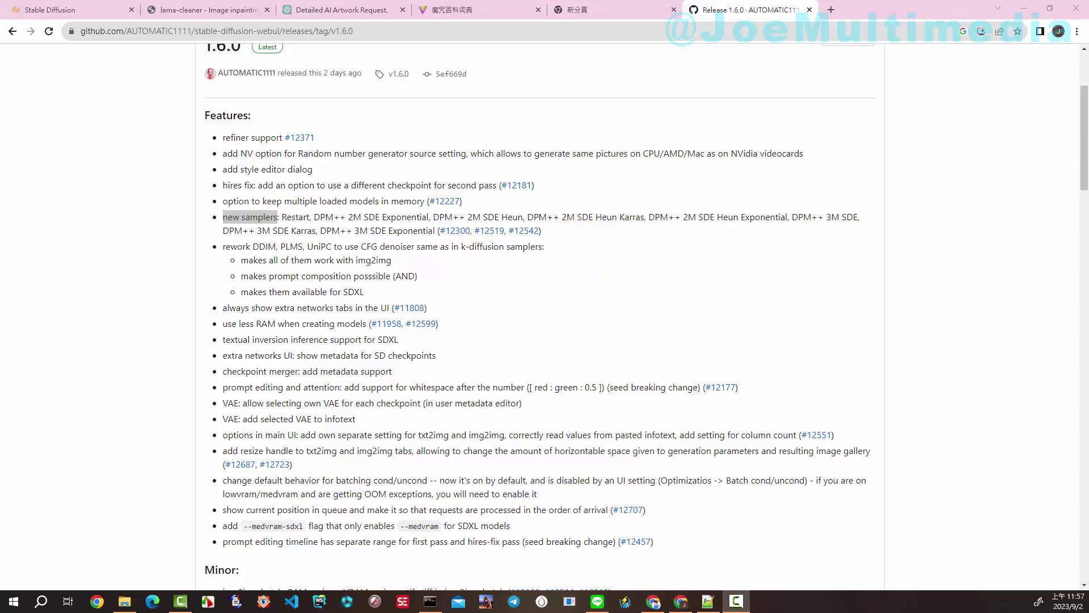
left_click(171, 266)
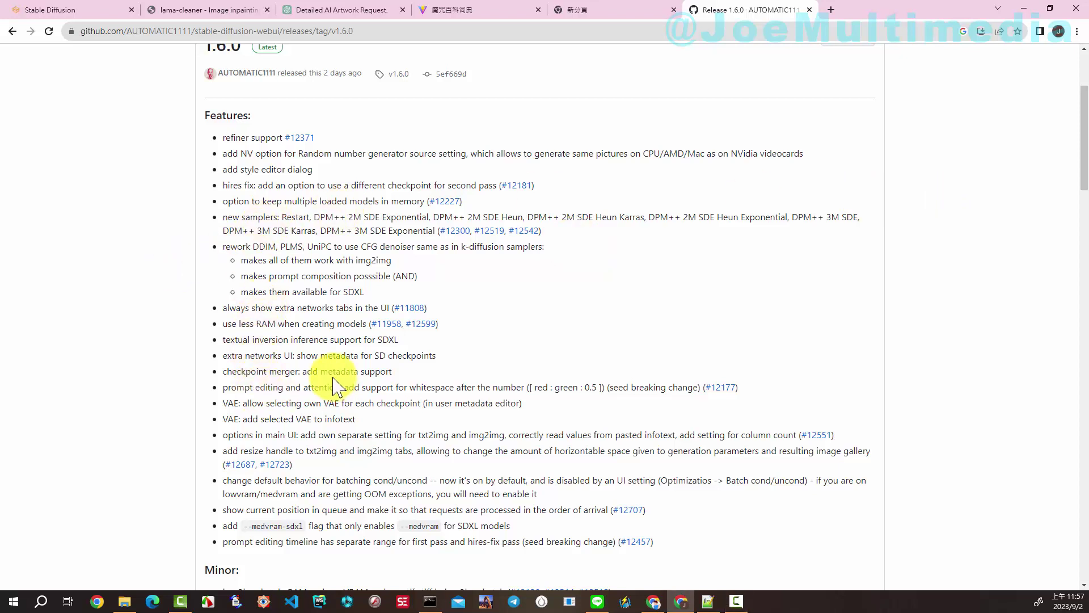
Step: Highlight the --medvram-sdxl flag entry in the release's Features list
left_click(235, 527)
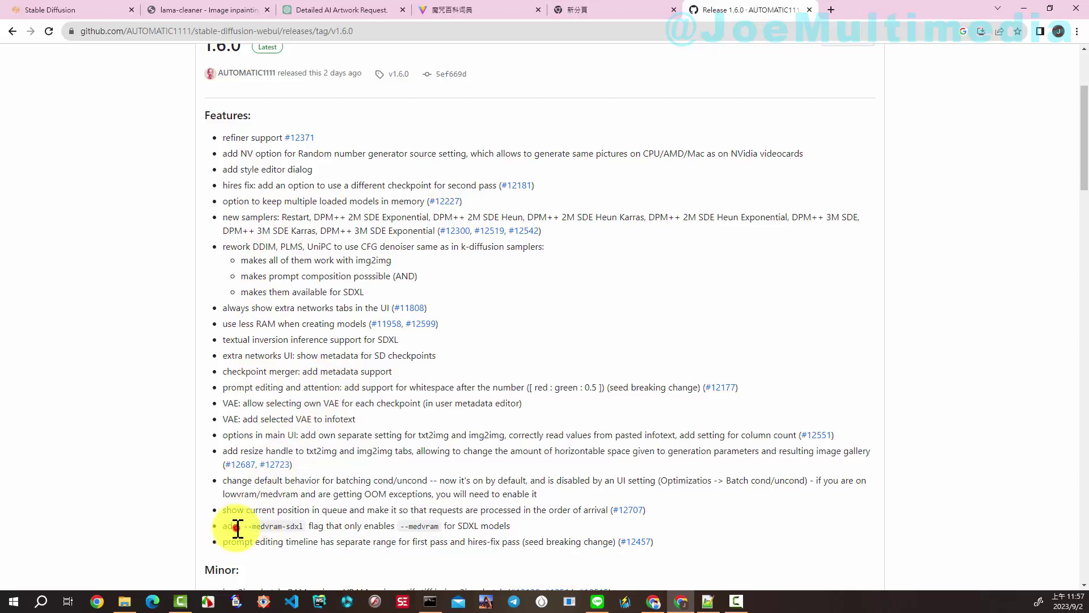
left_click_drag(237, 527, 303, 527)
left_click(302, 527)
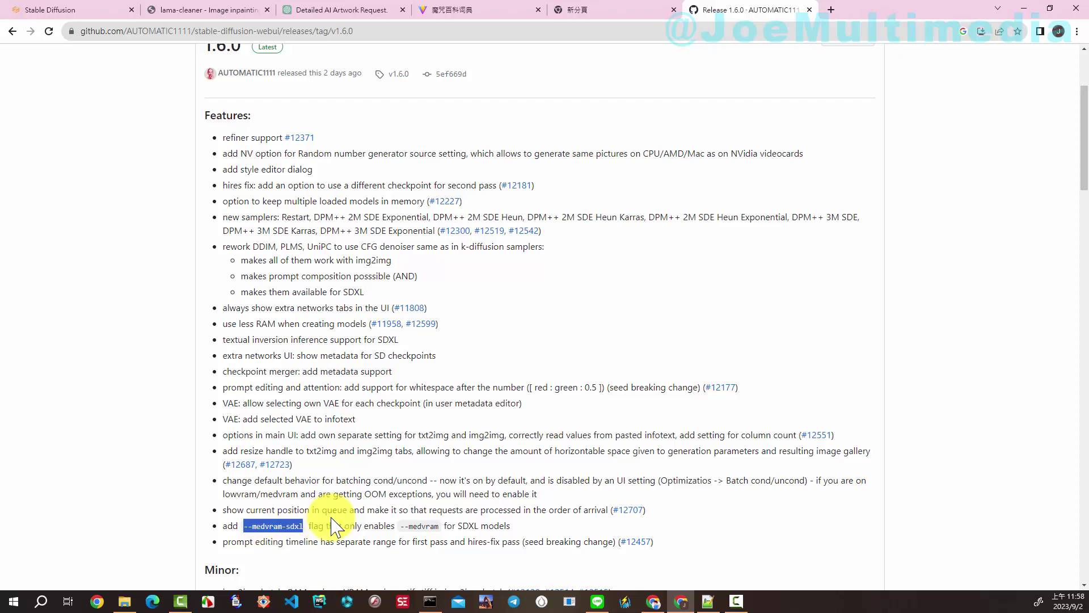
left_click(314, 525)
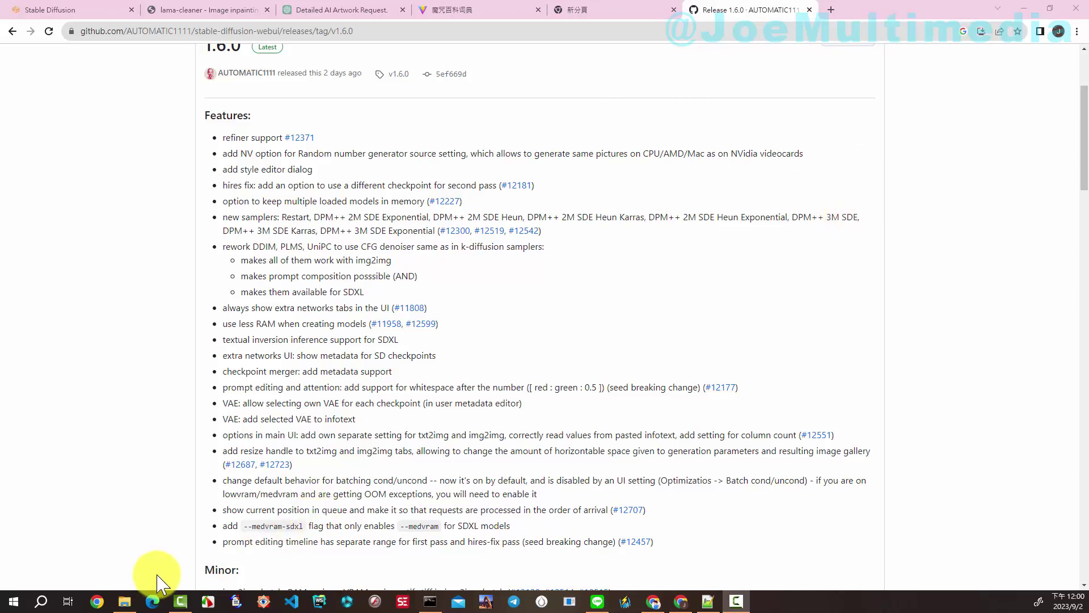
Step: Open webui-user.bat from the diffusion_1.5_test folder in Notepad++ and examine its git pull and call webui.bat lines
left_click(132, 607)
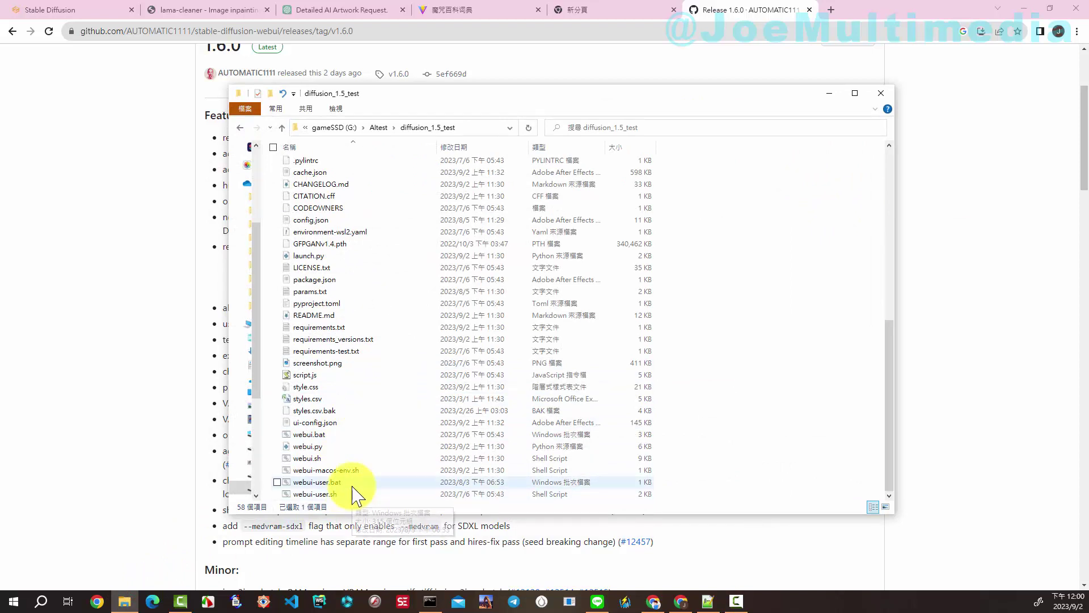
left_click(310, 482)
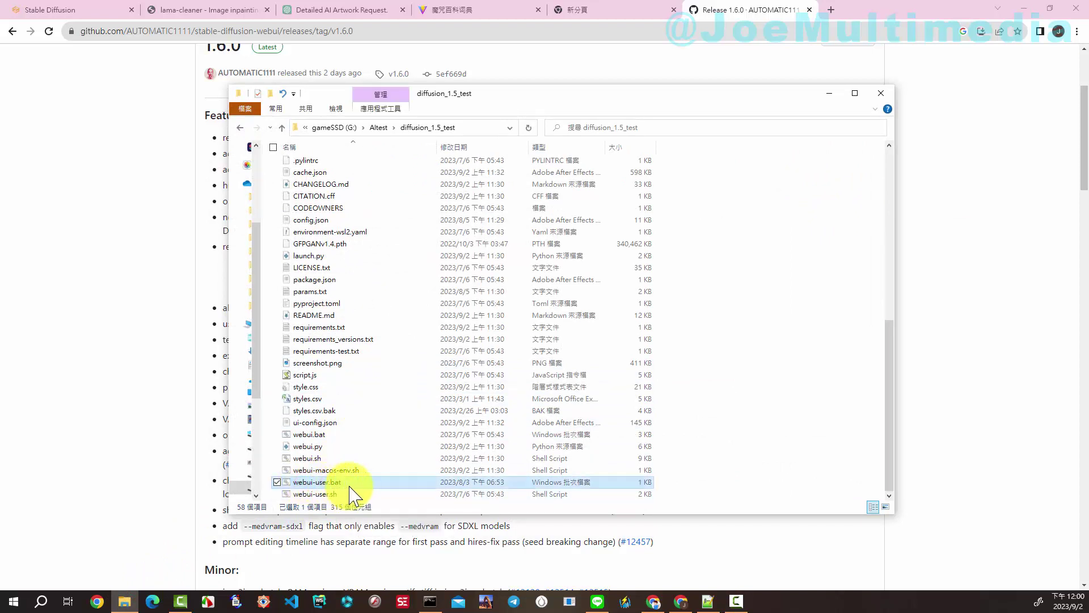
right_click(361, 484)
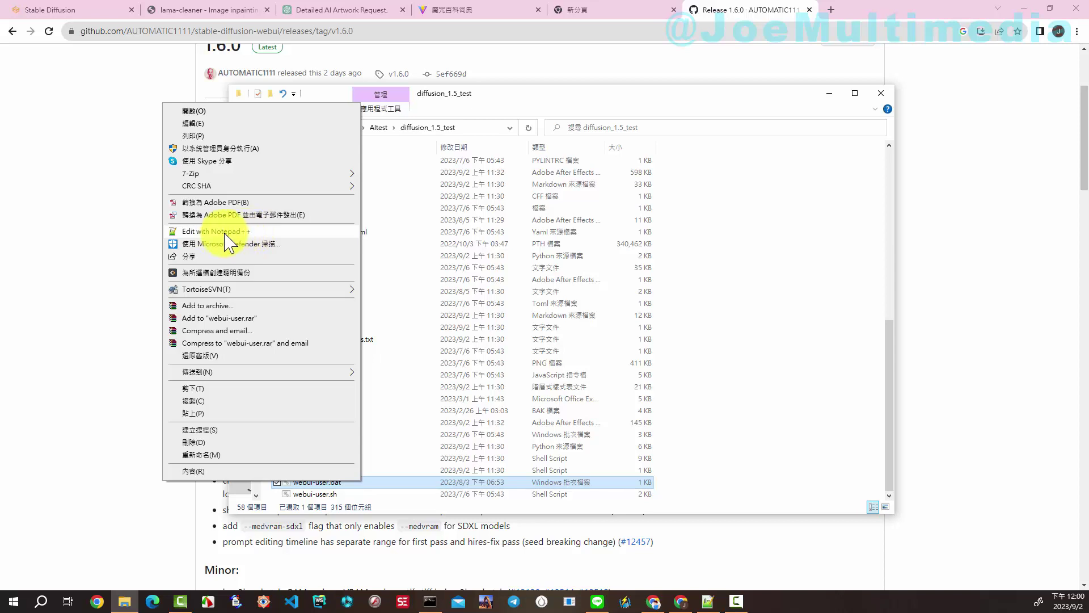
left_click(224, 232)
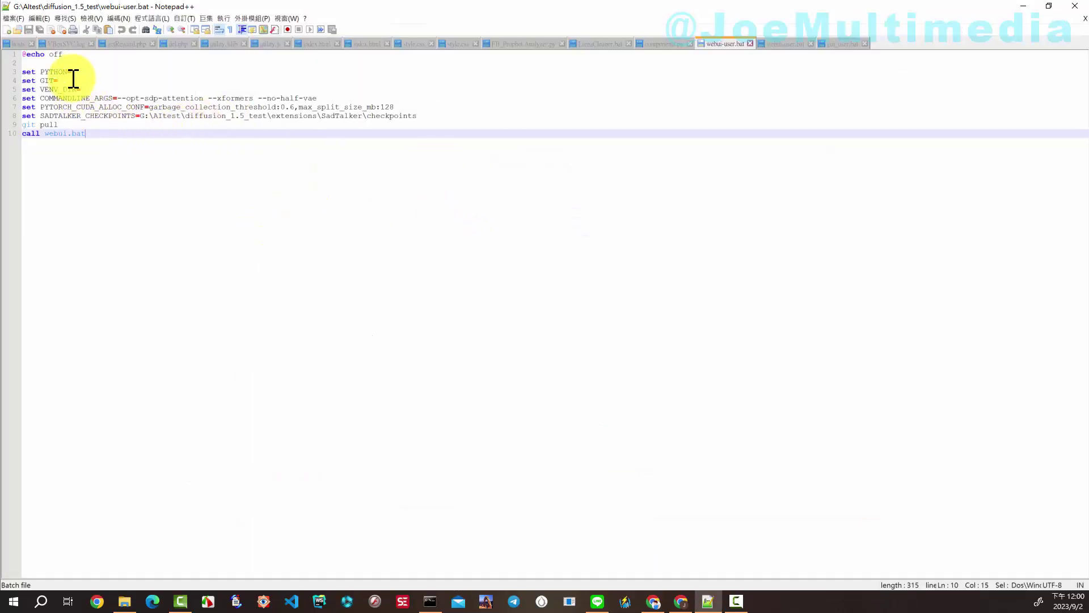
left_click(78, 126)
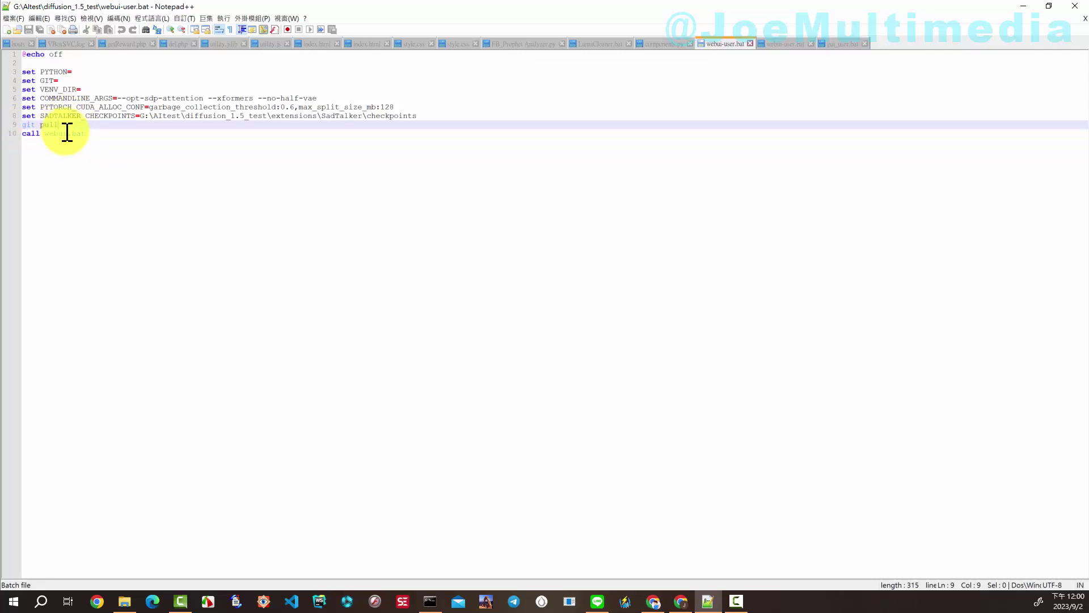
left_click(104, 135)
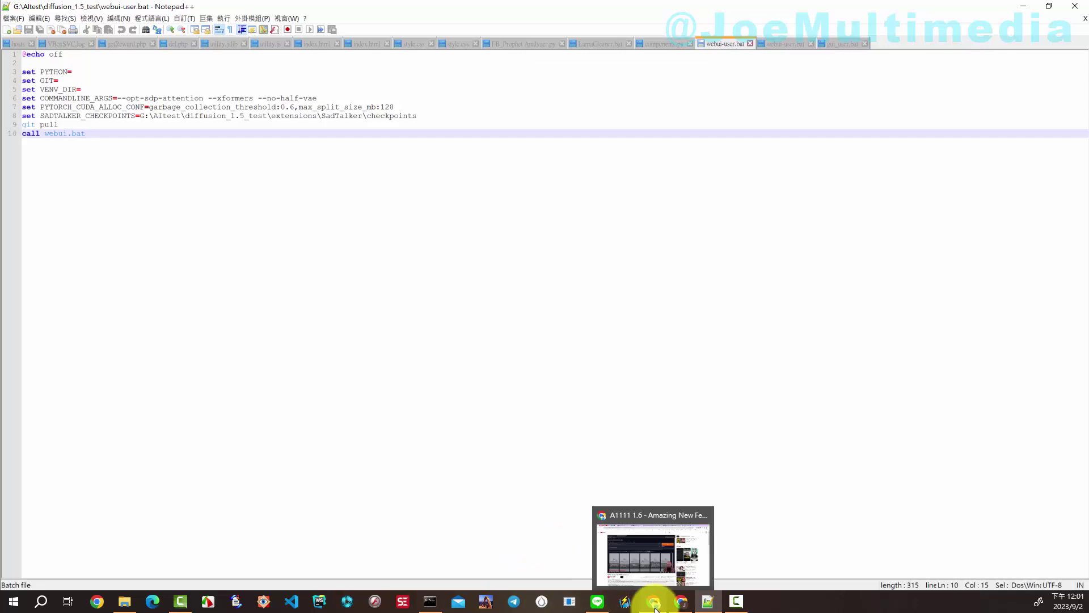
Step: Copy the --medvram-sdxl flag from the release notes and append it to COMMANDLINE_ARGS in webui-user.bat, saving the file
left_click(680, 607)
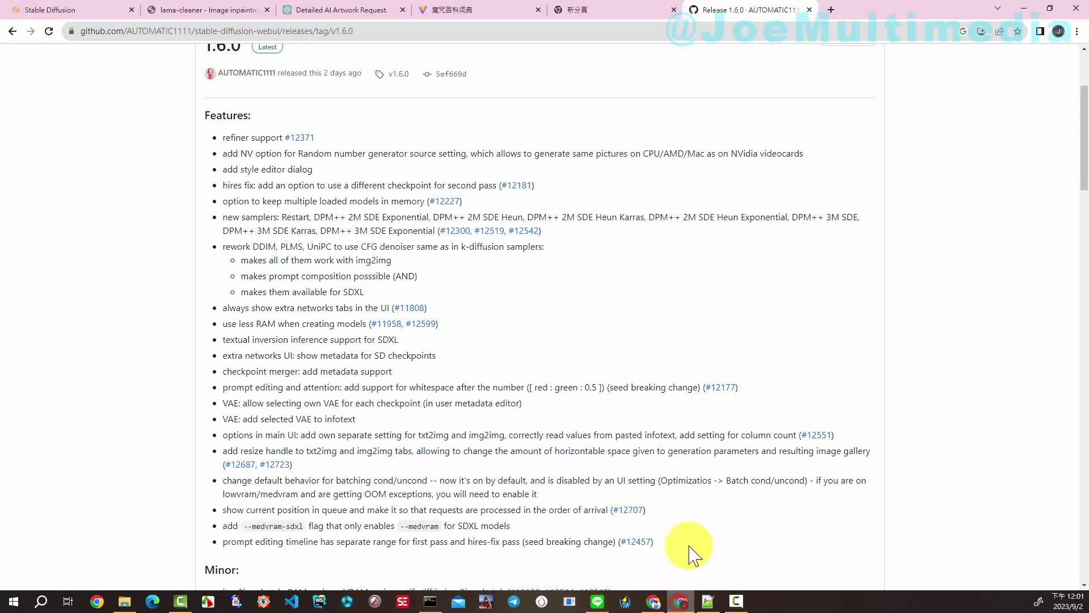
scroll(324, 359, "down", 4)
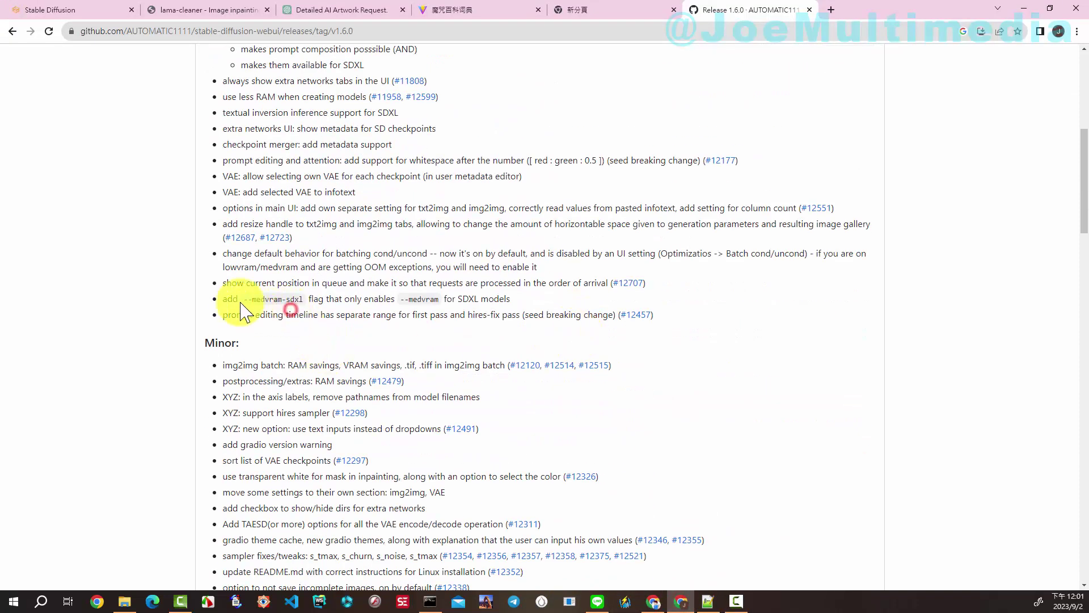
left_click_drag(246, 300, 305, 301)
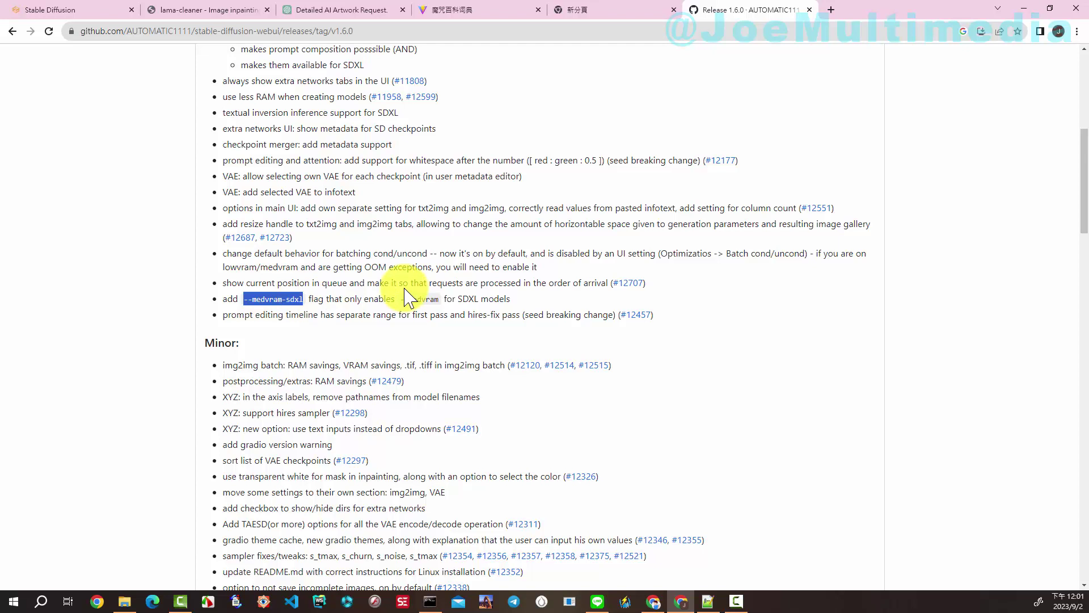
left_click(707, 602)
left_click(321, 97)
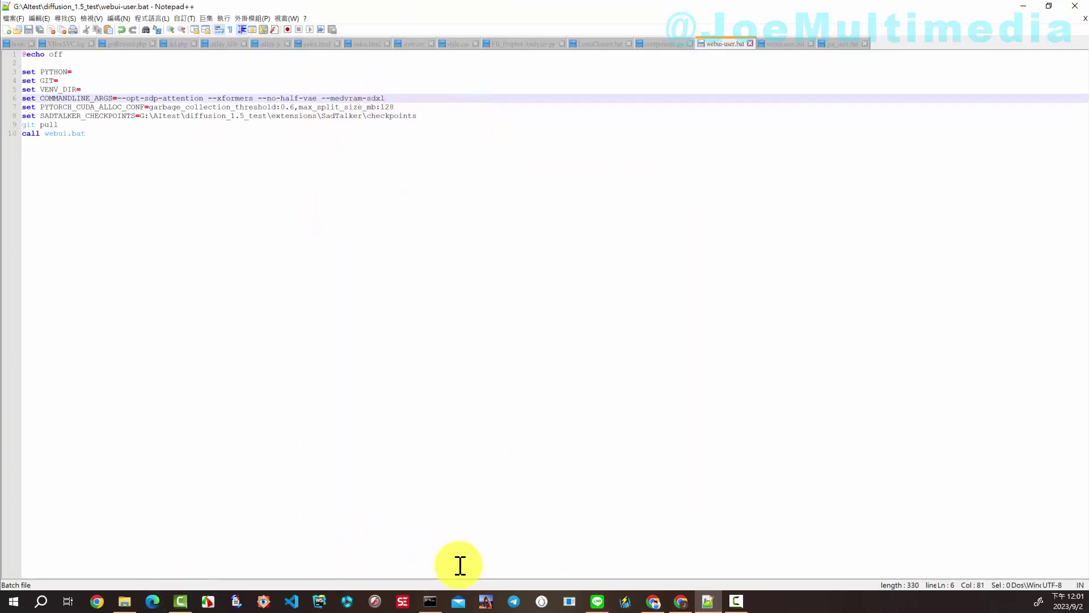
Step: Return to the diffusion_1.5_test folder and select the edited webui-user.bat file
left_click(124, 600)
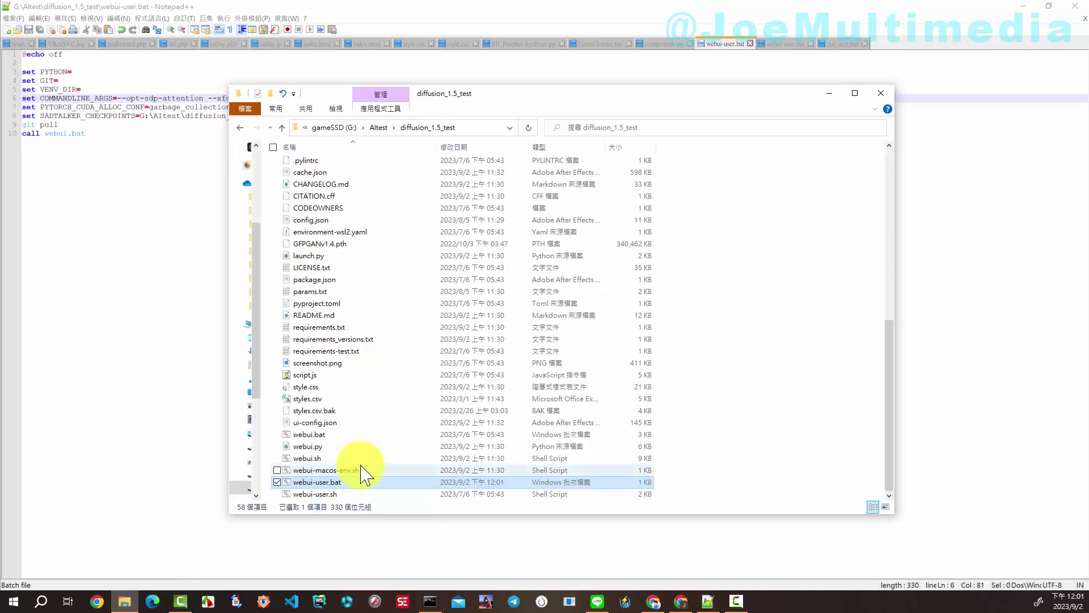
left_click(336, 482)
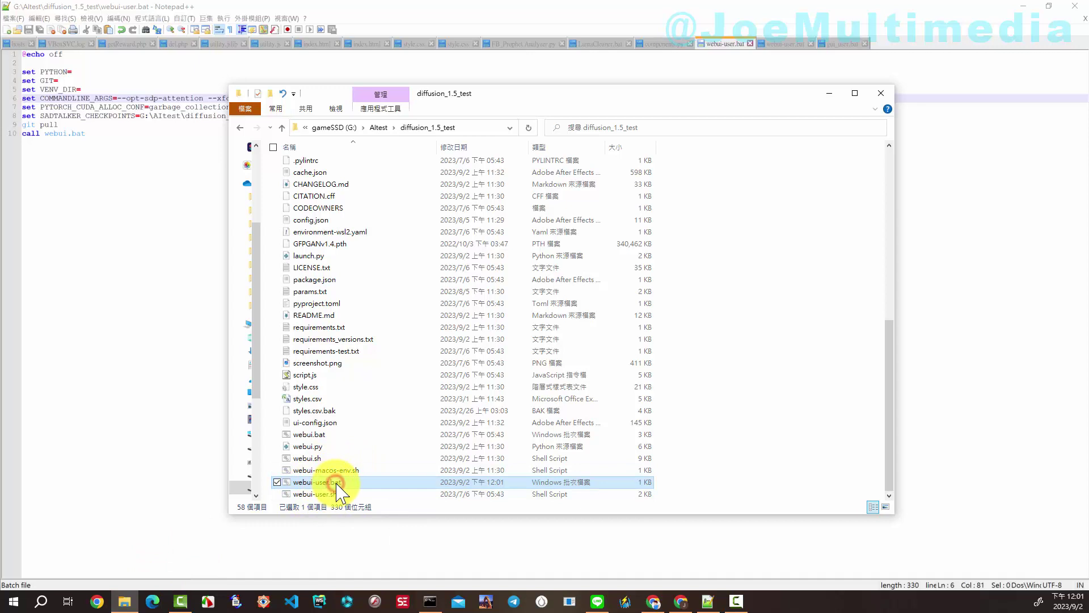
left_click(356, 485)
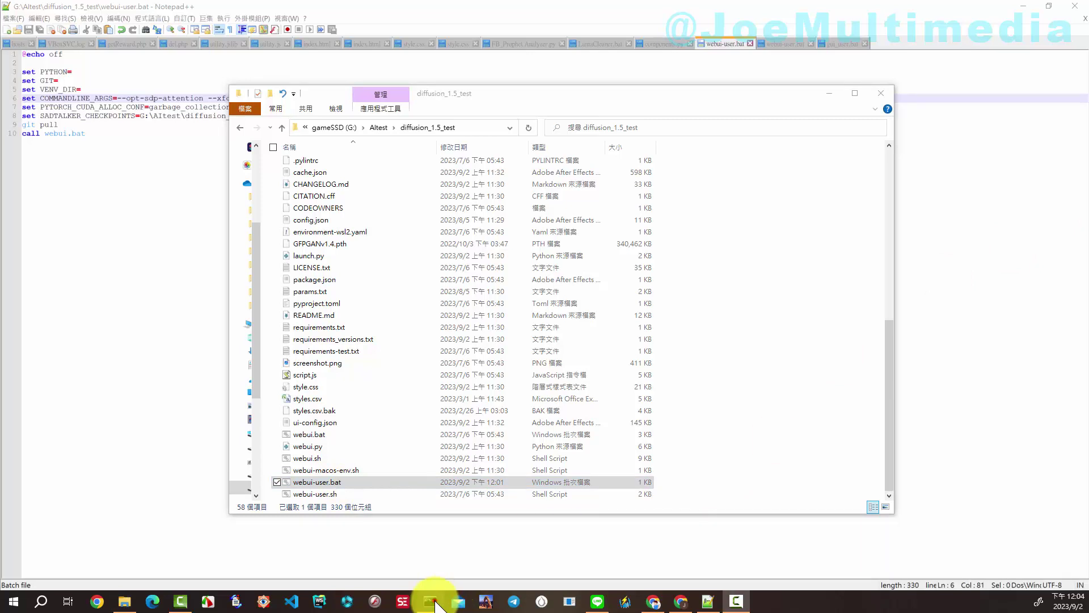
Step: Examine the command window's git pull log and startup output, highlighting the WebUI version line
left_click(435, 602)
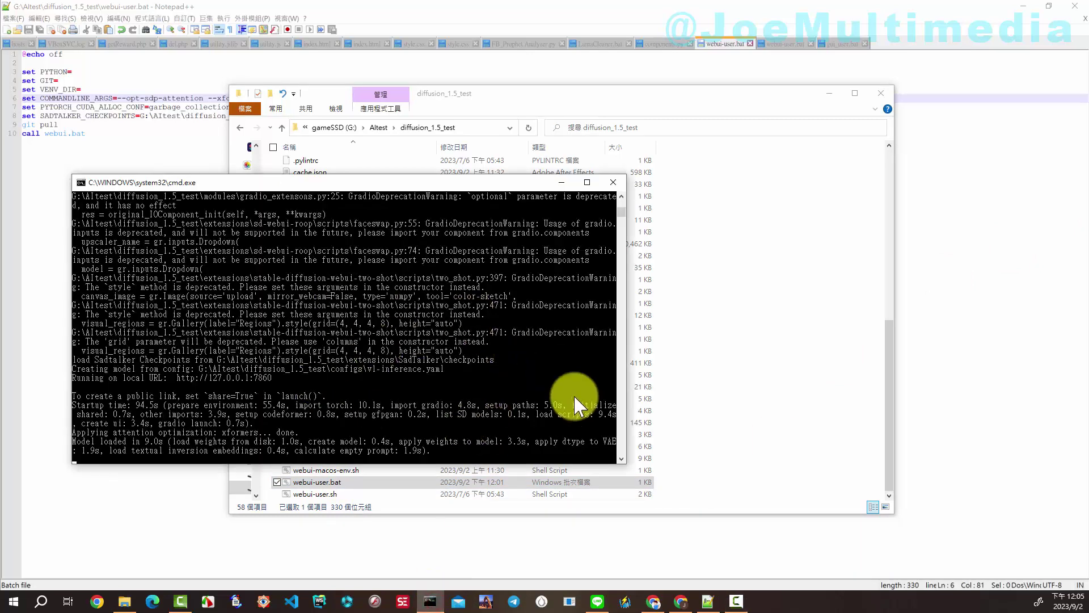
left_click(622, 210)
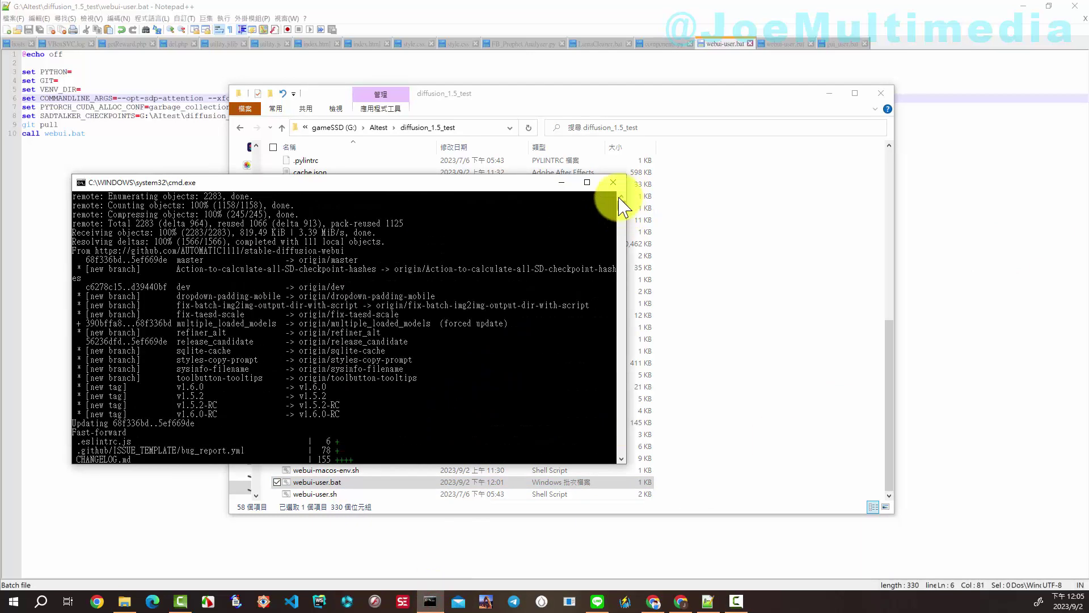
scroll(413, 250, "down", 3)
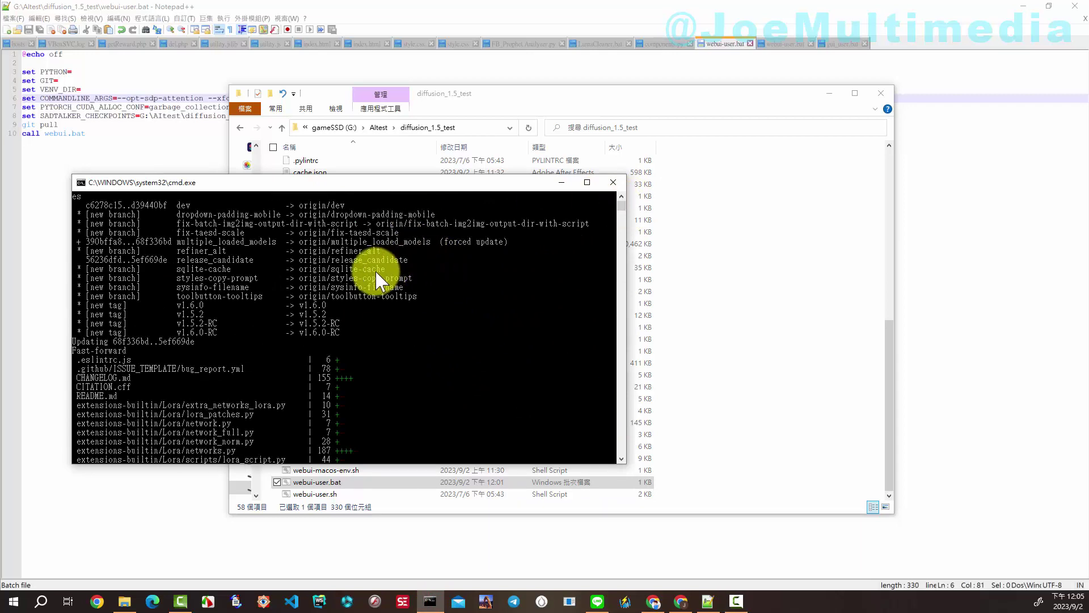
scroll(392, 285, "up", 3)
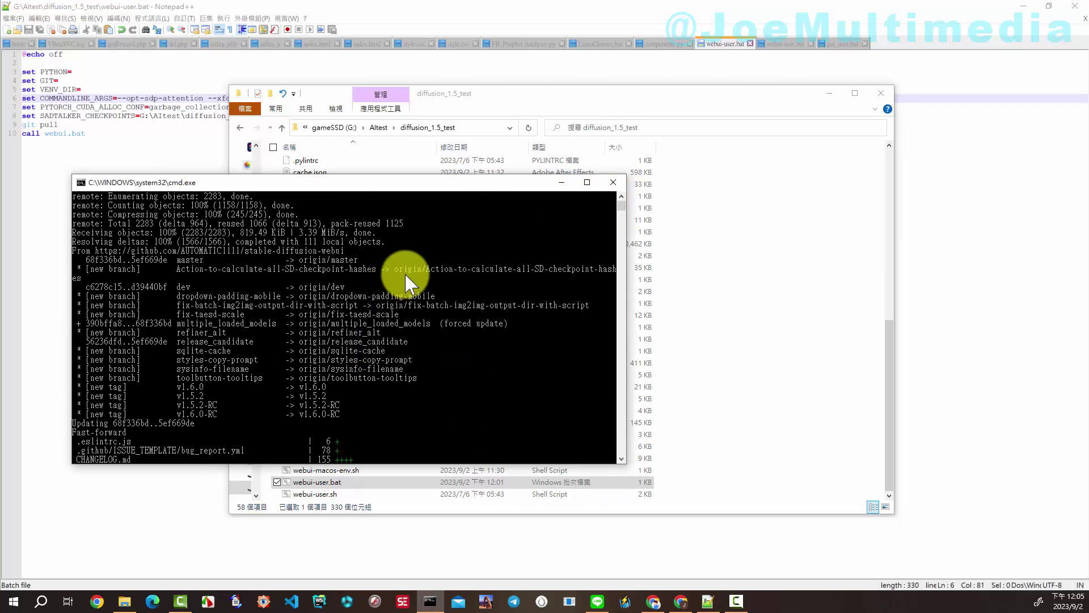
scroll(406, 282, "down", 20)
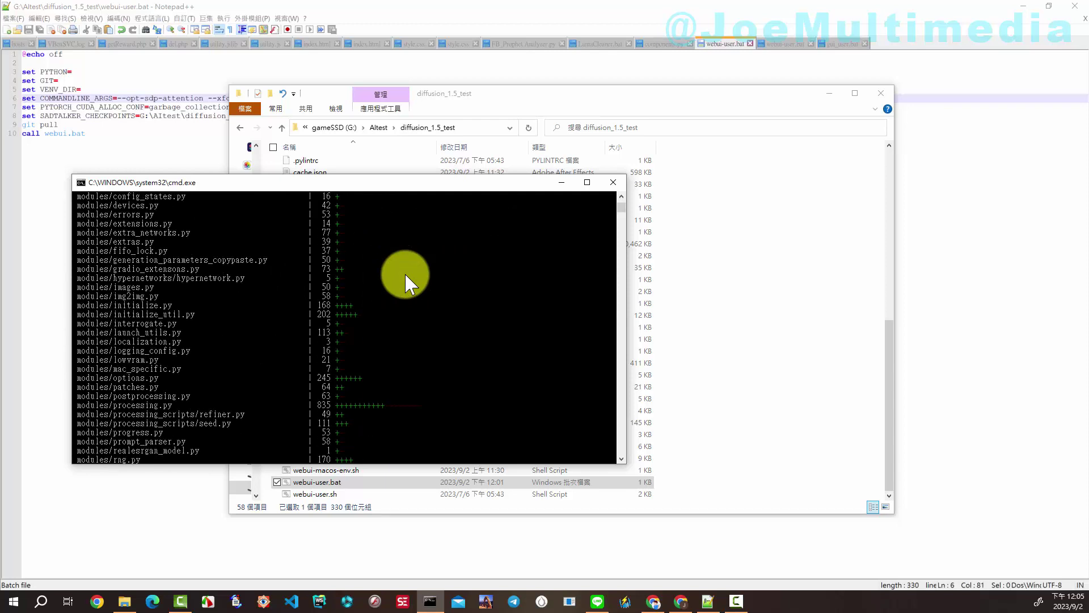
scroll(406, 282, "down", 20)
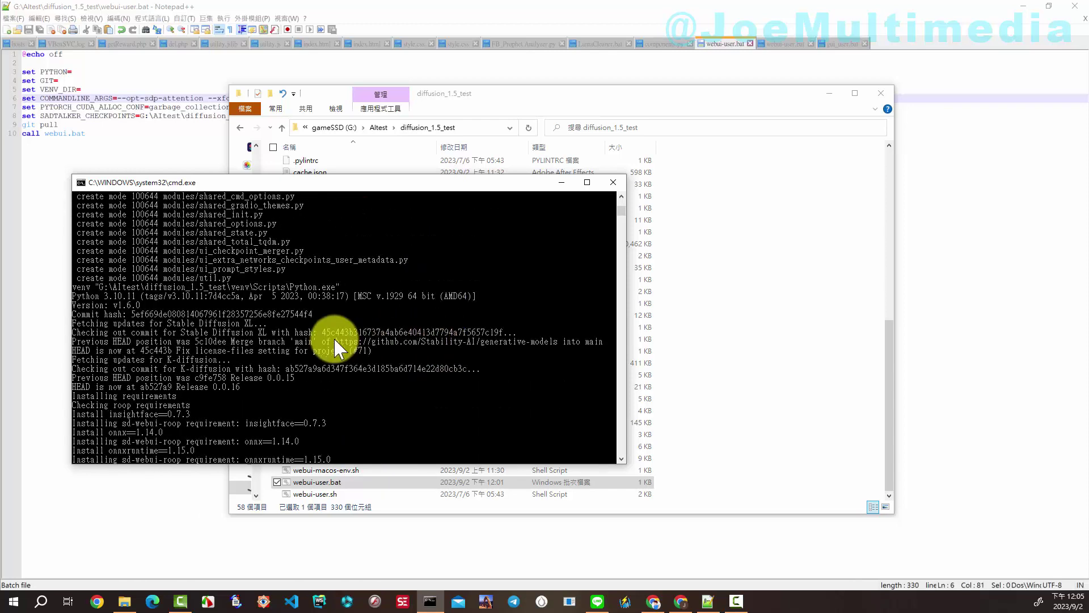
left_click_drag(149, 304, 80, 306)
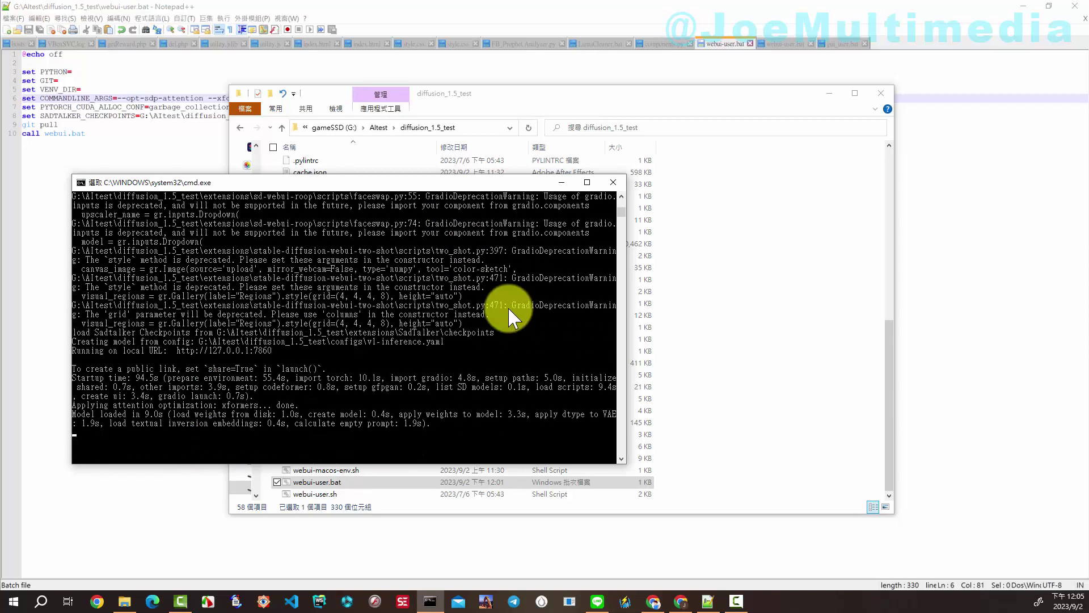
Step: Switch to the Stable Diffusion page in Chrome and highlight the version entry in its footer
scroll(513, 318, "down", 4)
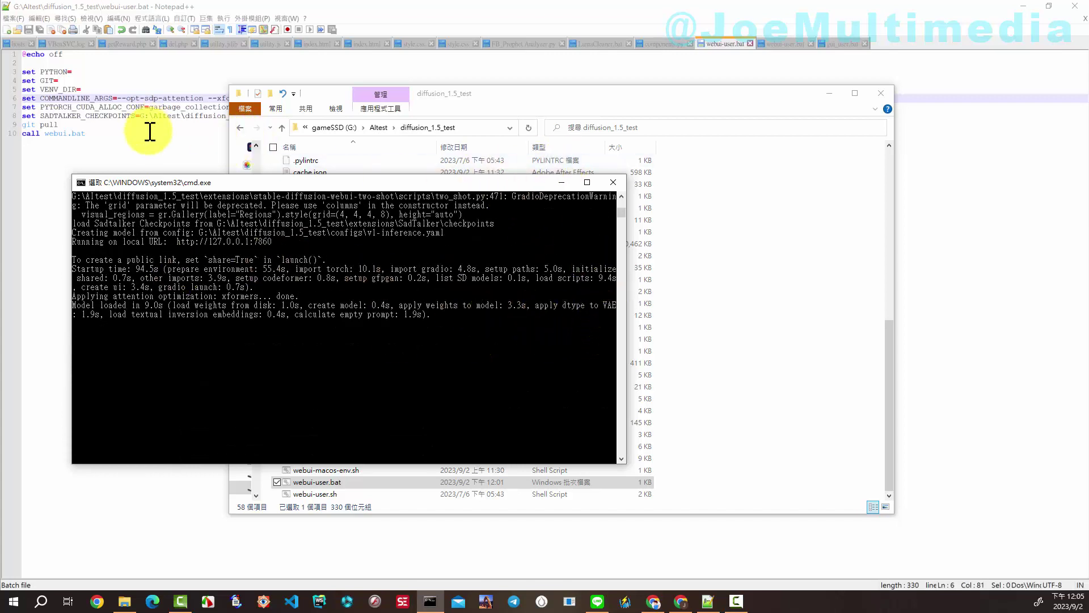
left_click(681, 602)
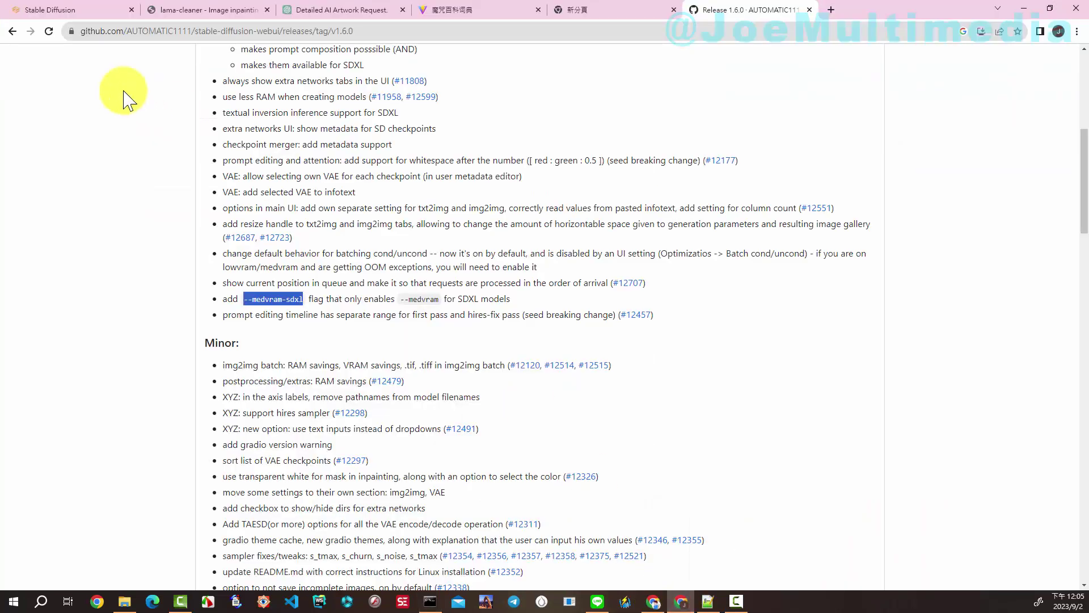
left_click(40, 10)
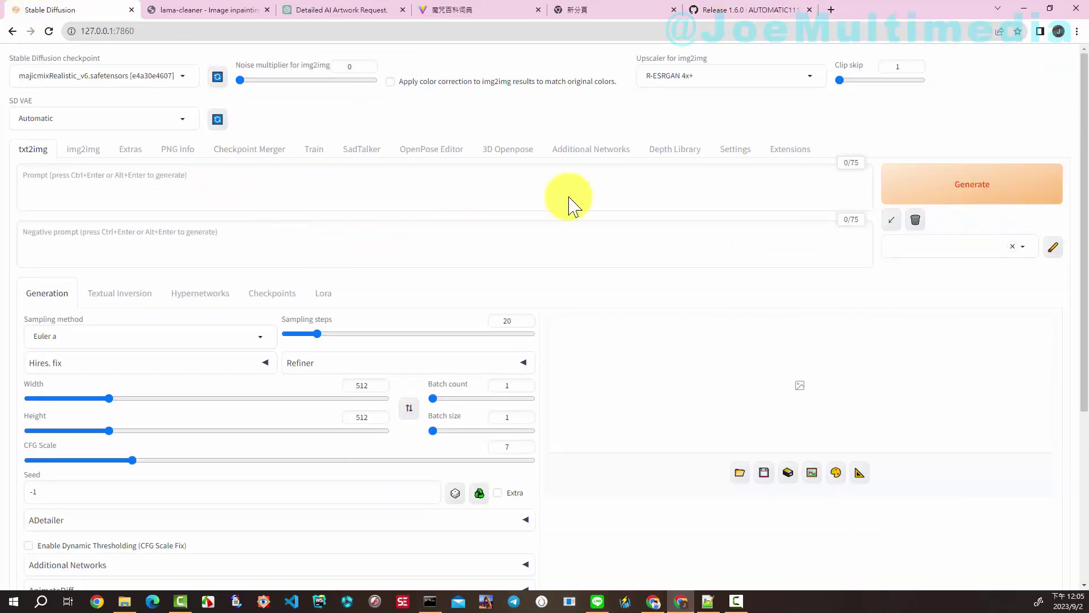
scroll(570, 201, "down", 5)
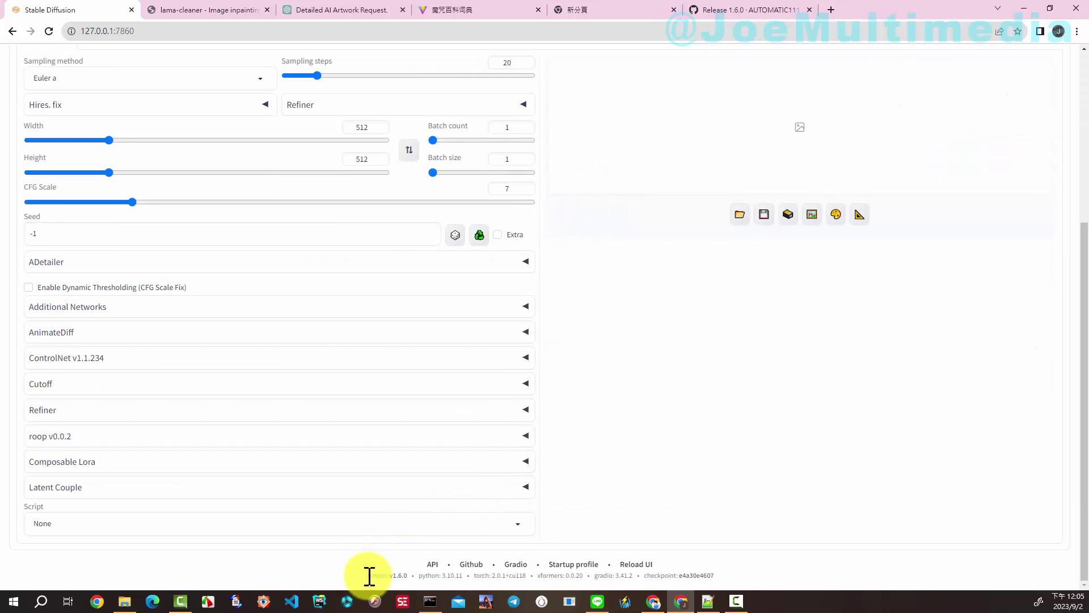
left_click_drag(366, 575, 413, 575)
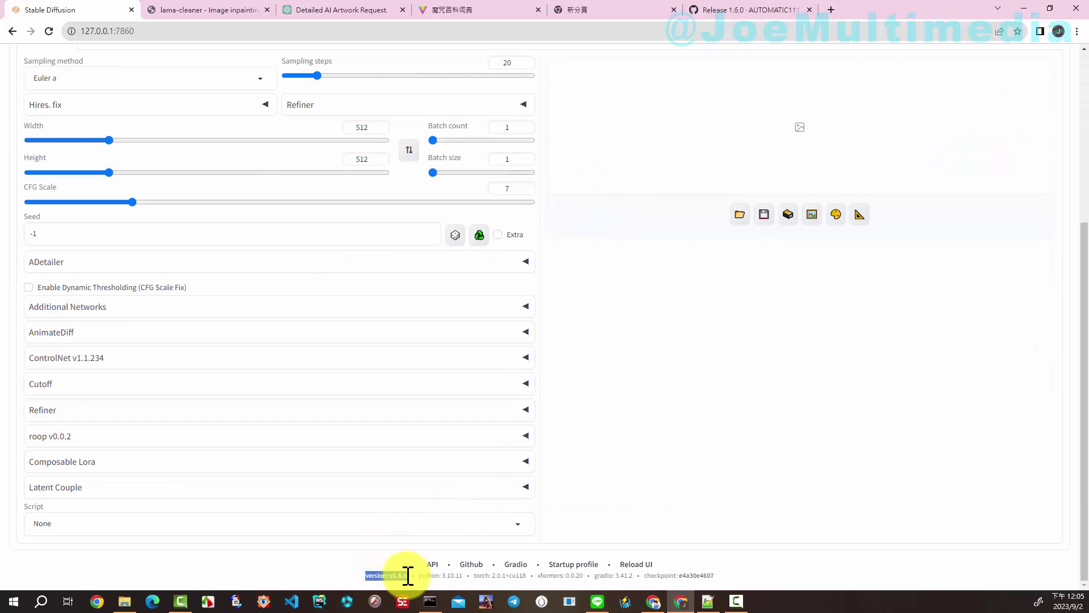
scroll(626, 152, "up", 4)
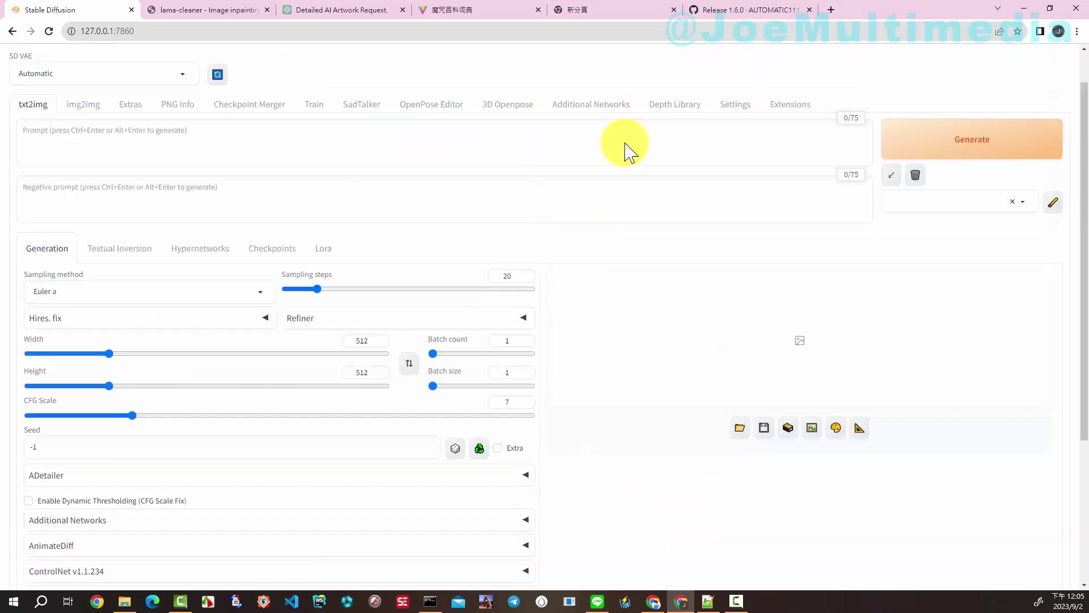
scroll(627, 152, "up", 1)
scroll(42, 165, "down", 1)
scroll(190, 151, "up", 1)
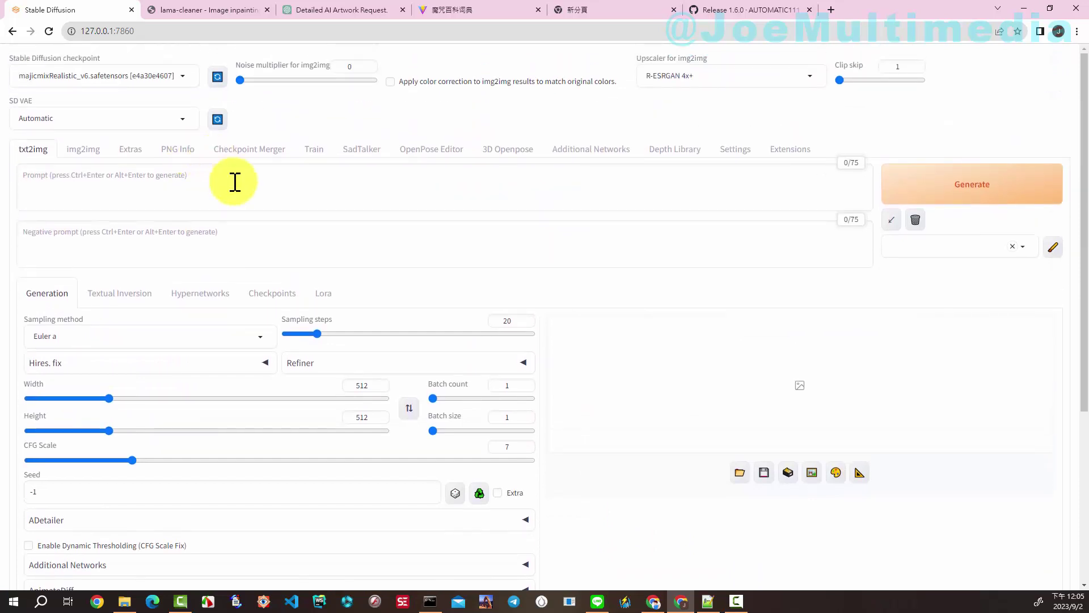
Step: Examine the available sampling methods on the txt2img page, keeping Euler a selected
left_click(235, 181)
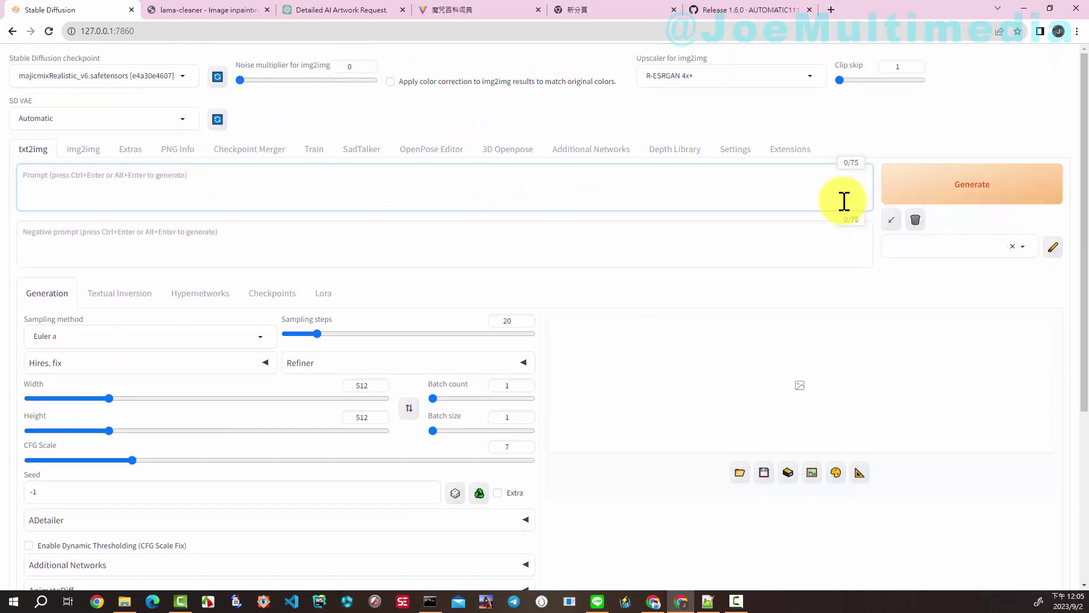
left_click(260, 340)
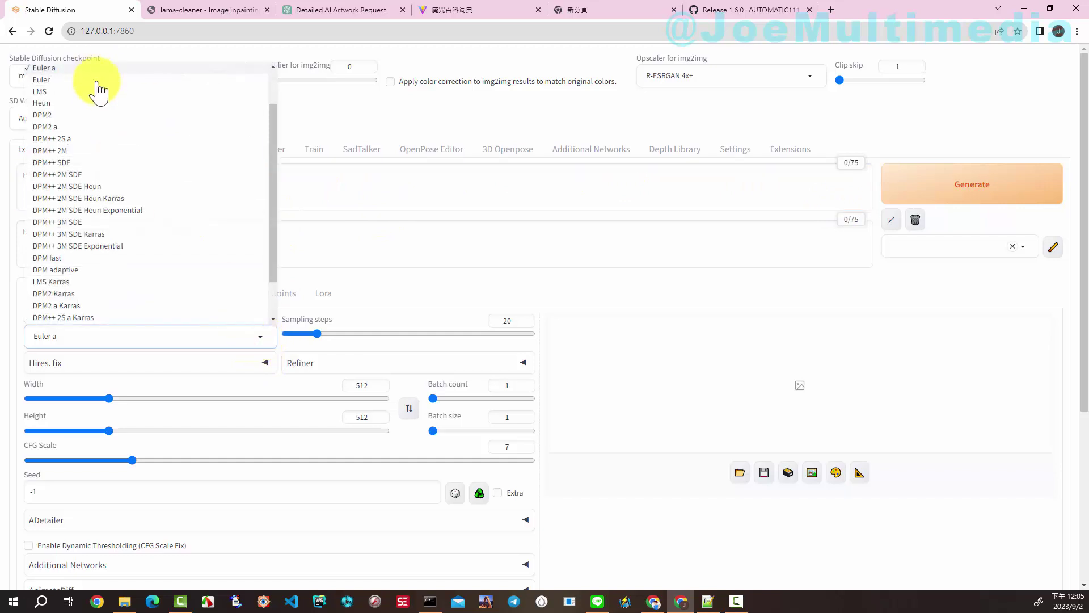
scroll(270, 139, "down", 2)
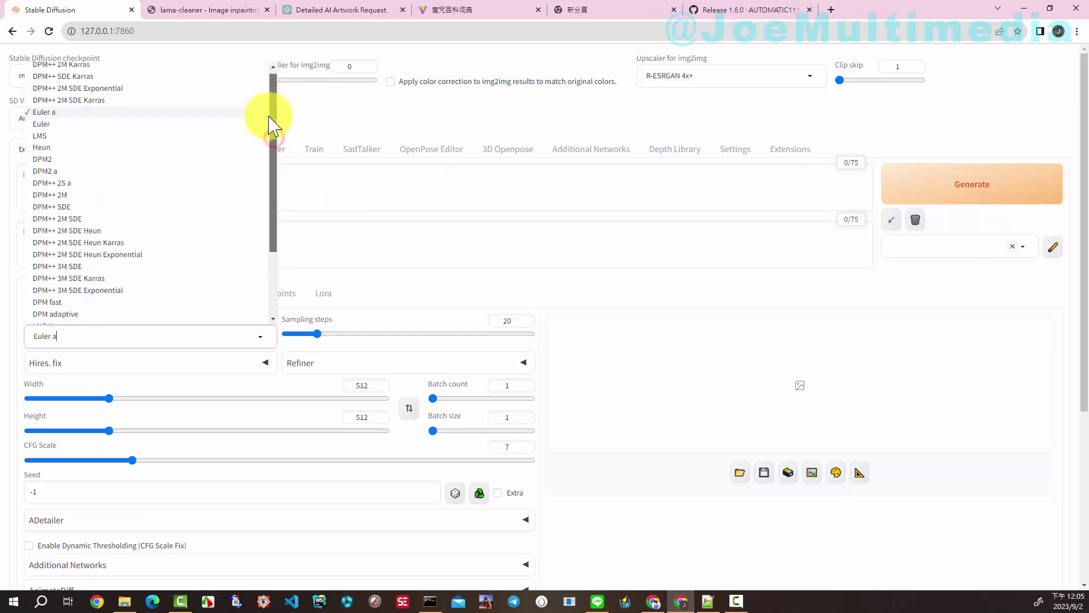
scroll(260, 107, "up", 3)
scroll(260, 107, "down", 3)
left_click(368, 198)
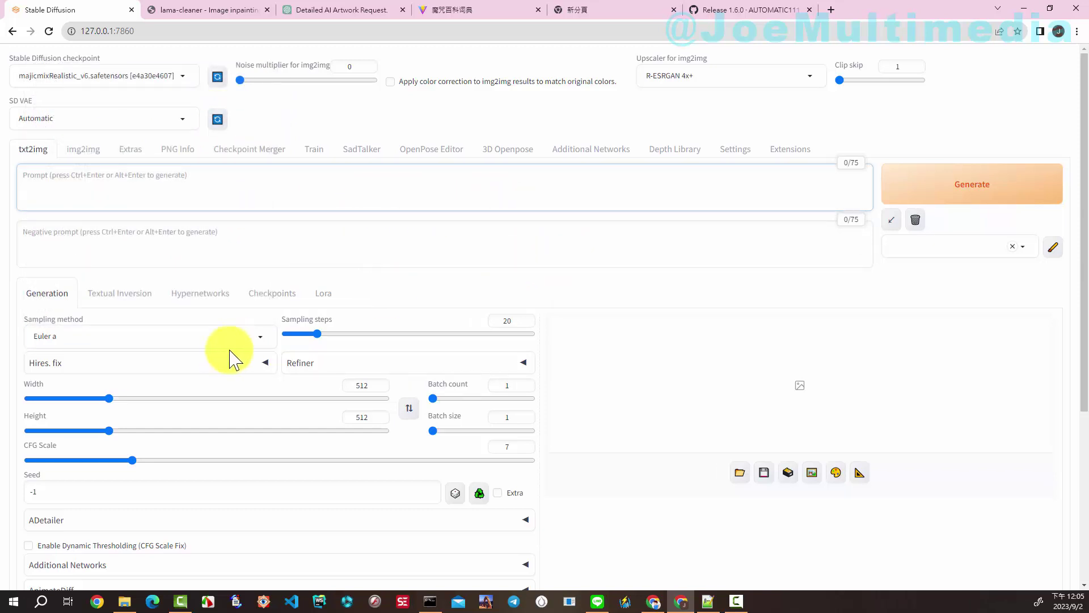
Step: Expand the Refiner settings, then choose sdXL_v10.safetensors as the main checkpoint and sdXL_v10Refiner.safetensors as the refiner checkpoint
scroll(506, 303, "down", 1)
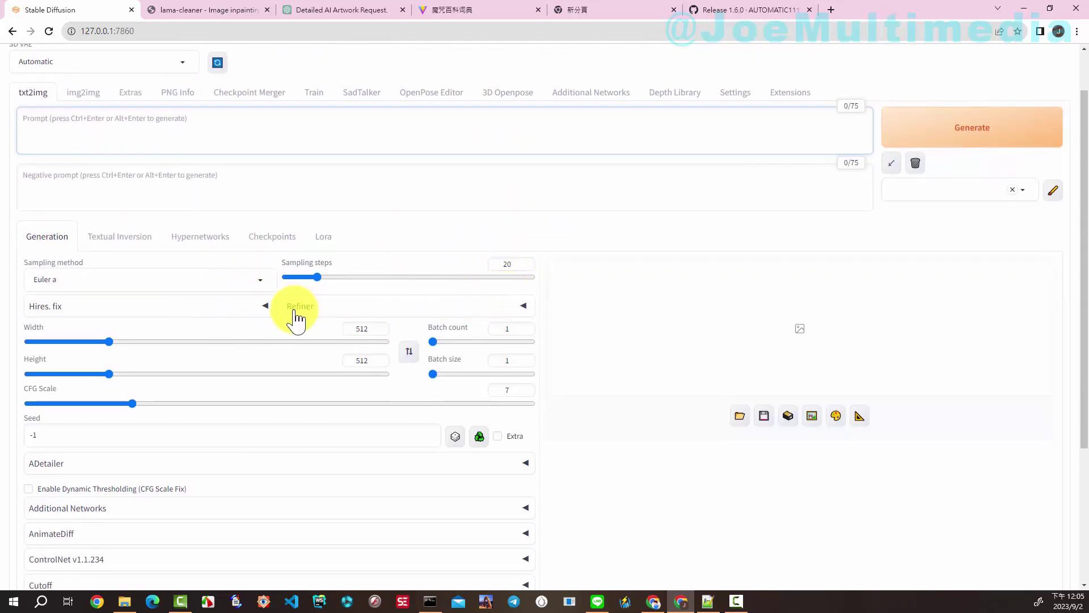
left_click(528, 310)
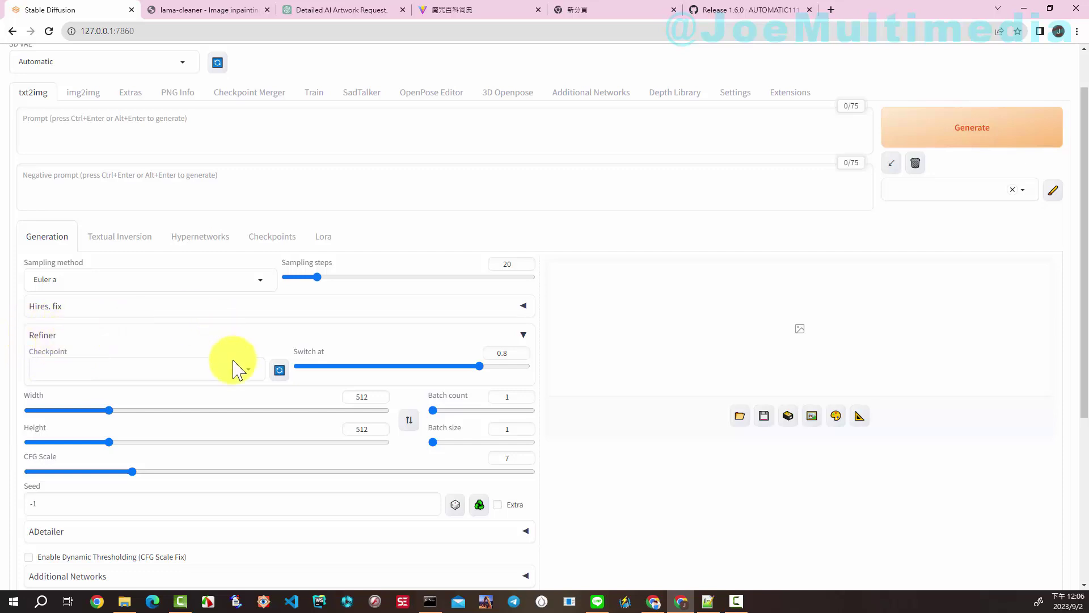
scroll(178, 188, "up", 2)
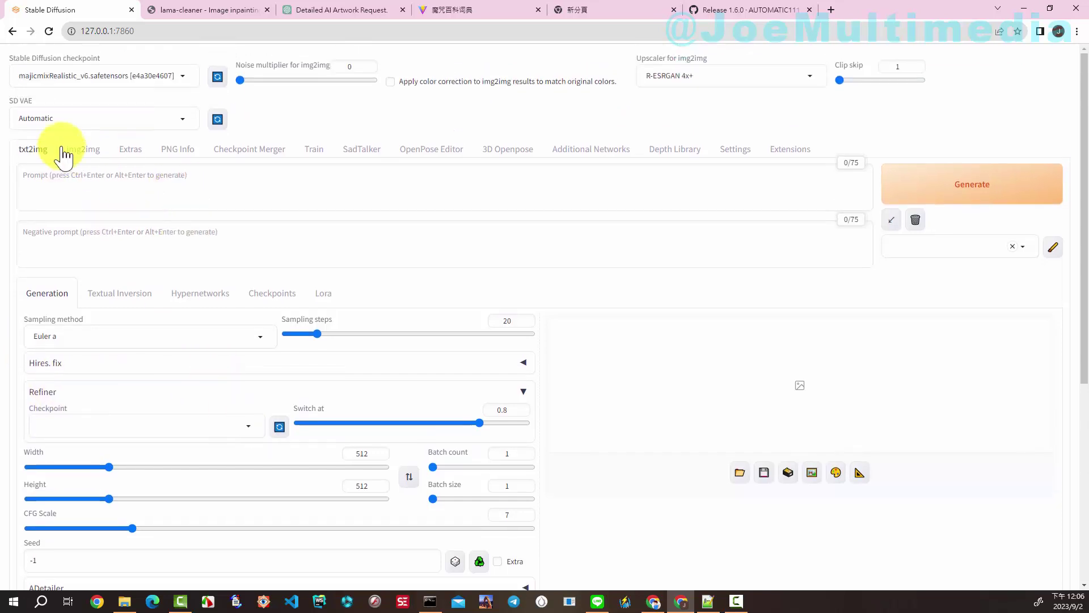
left_click(182, 77)
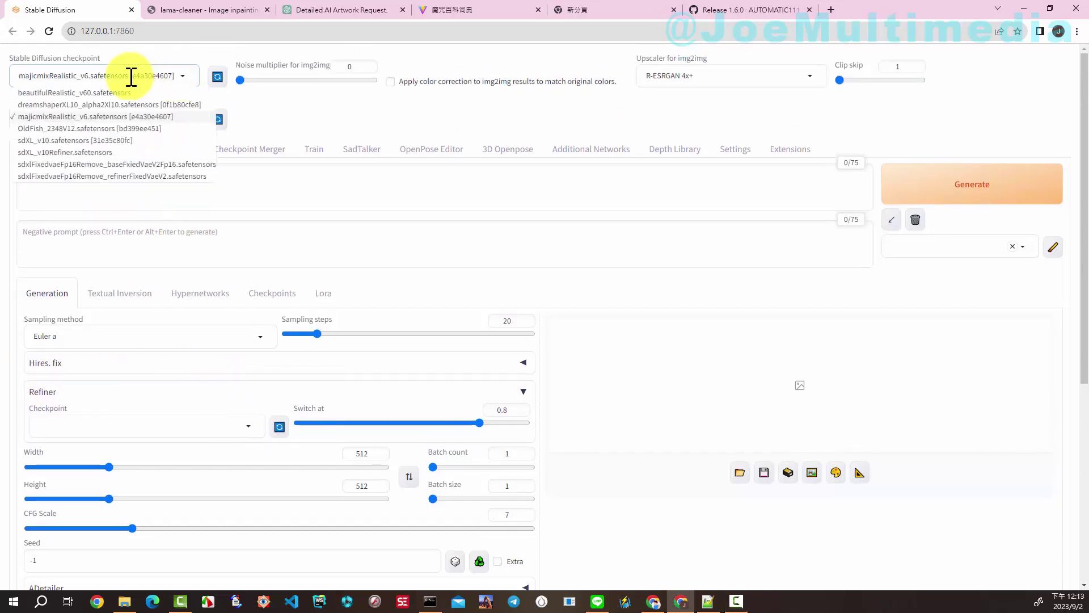
left_click(83, 139)
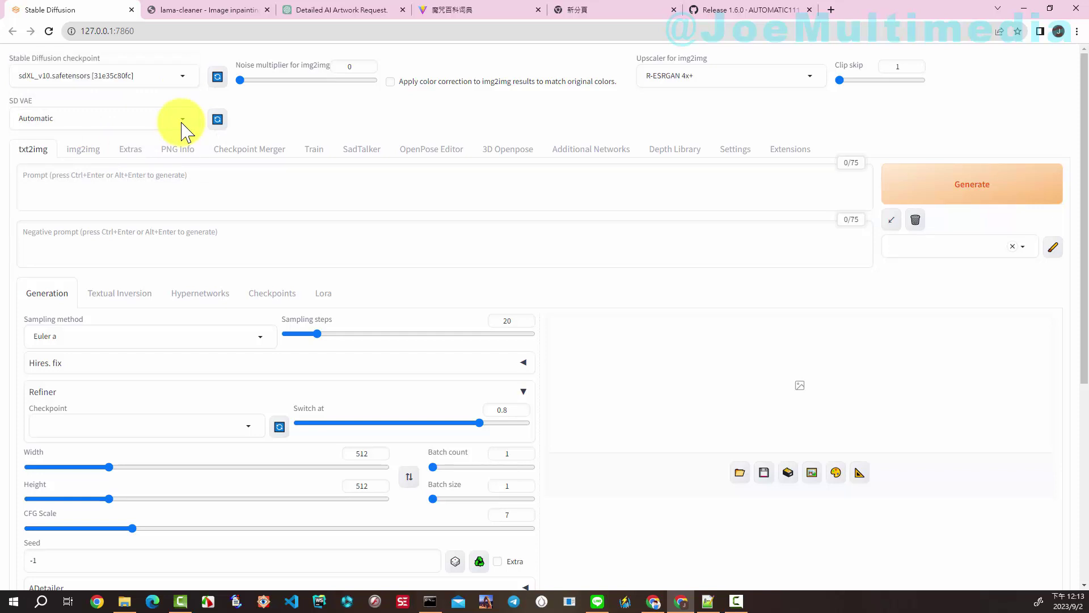
left_click(246, 426)
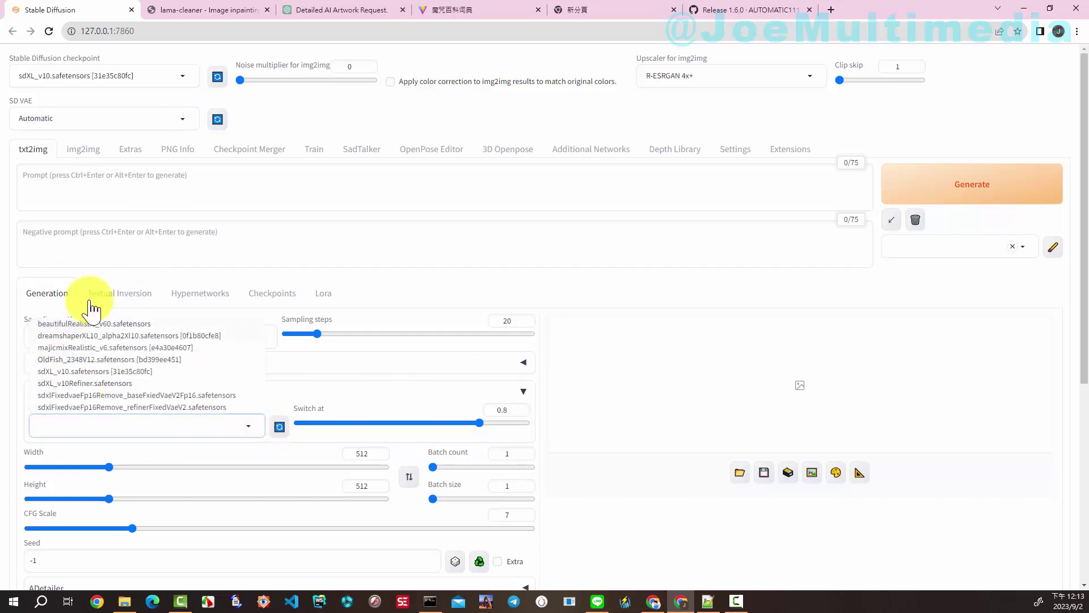
left_click(86, 383)
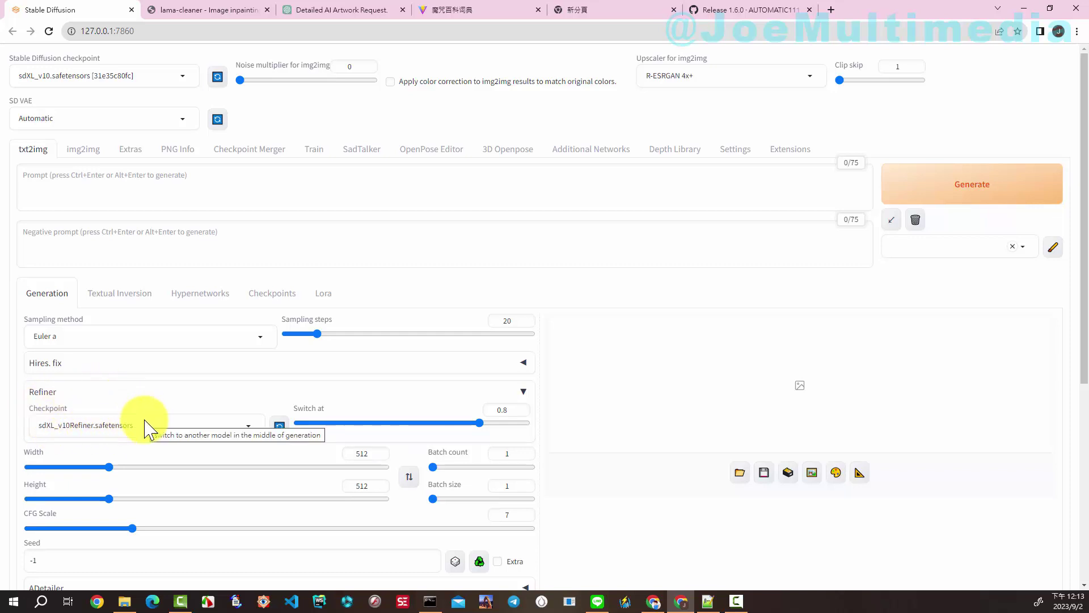
Step: Examine the SD VAE options, keeping Automatic selected
left_click(45, 119)
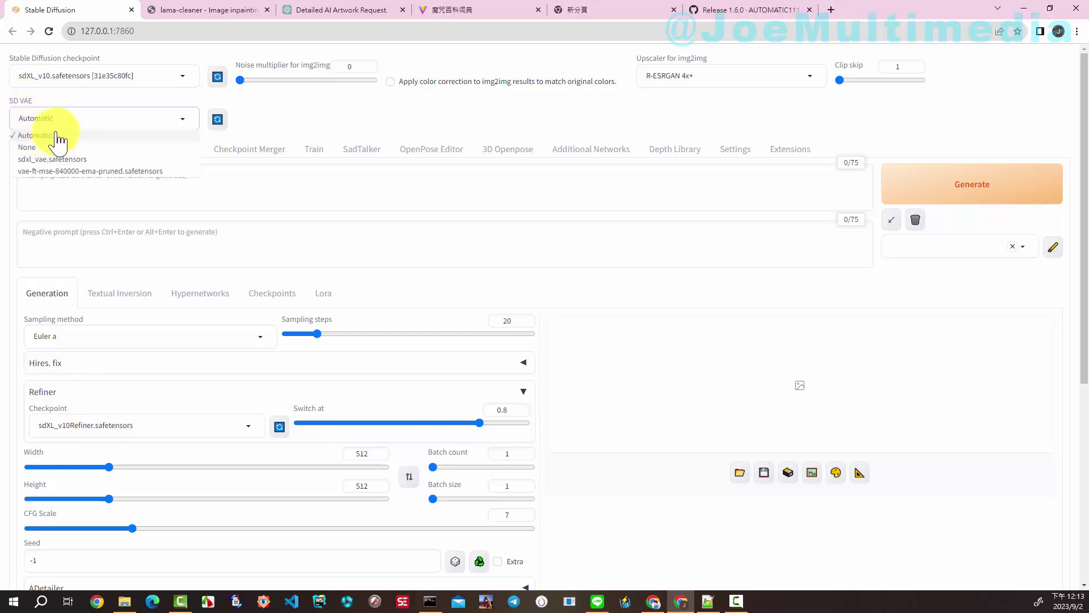
left_click(183, 121)
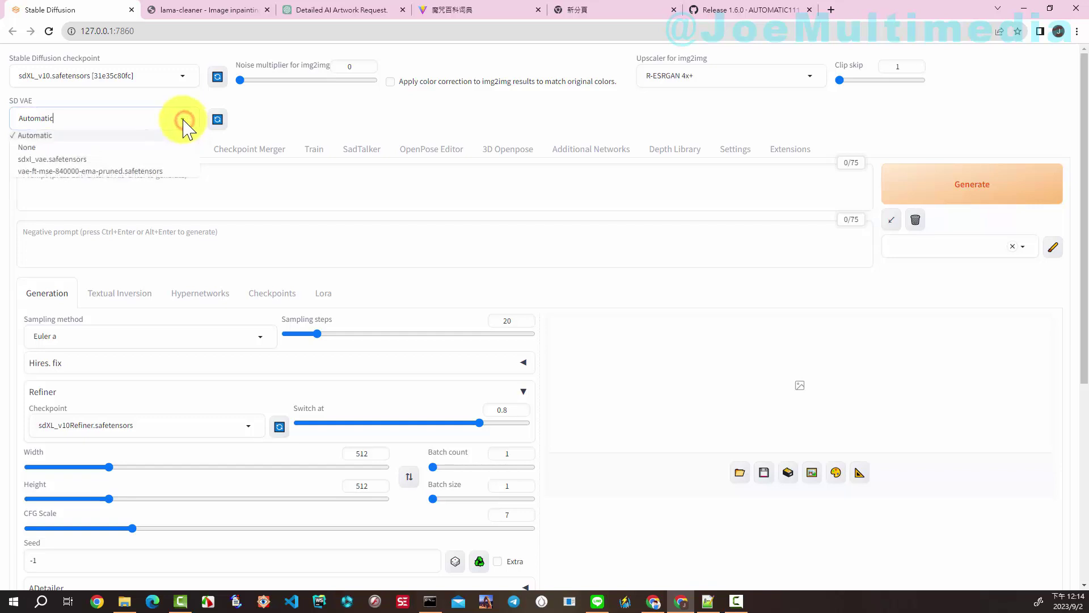
left_click(136, 101)
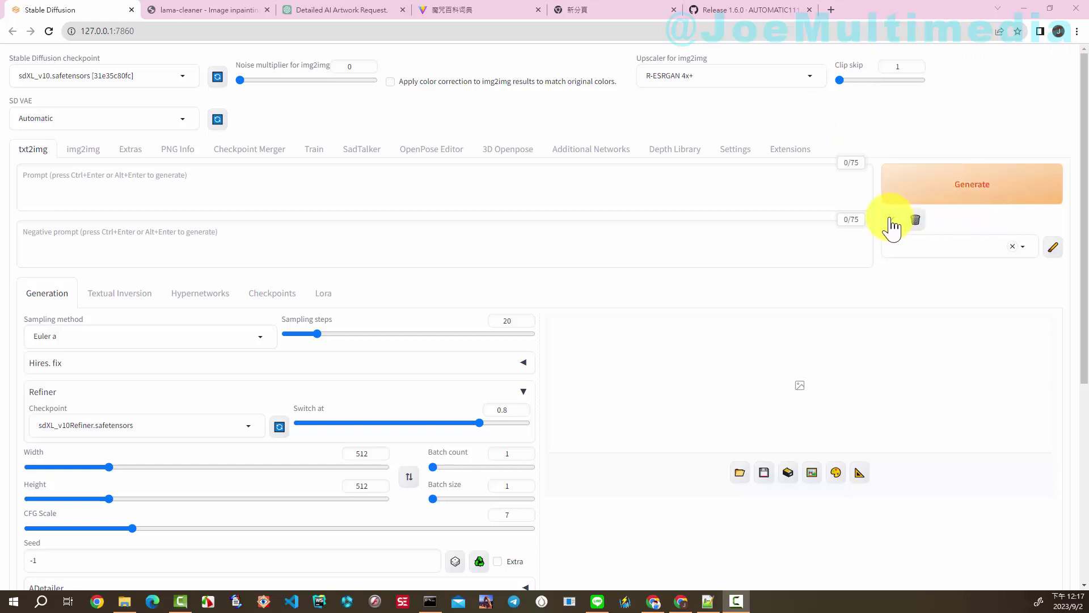
Step: Load the previous generation's prompts and parameters, then set the sampling method to DPM++ 3M SDE Karras
left_click(889, 219)
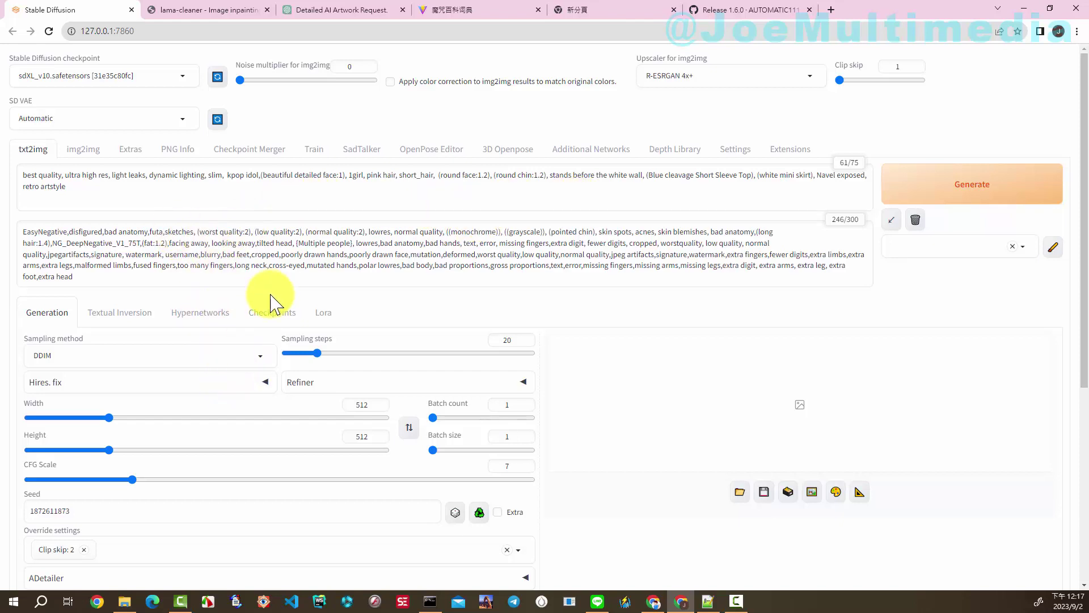
left_click(258, 356)
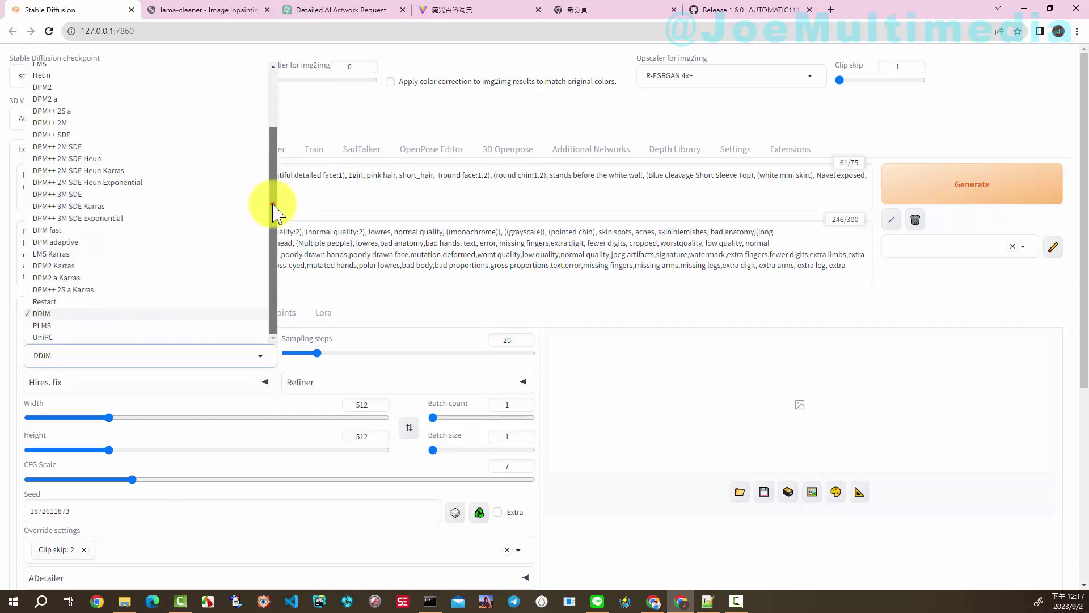
left_click_drag(273, 210, 274, 134)
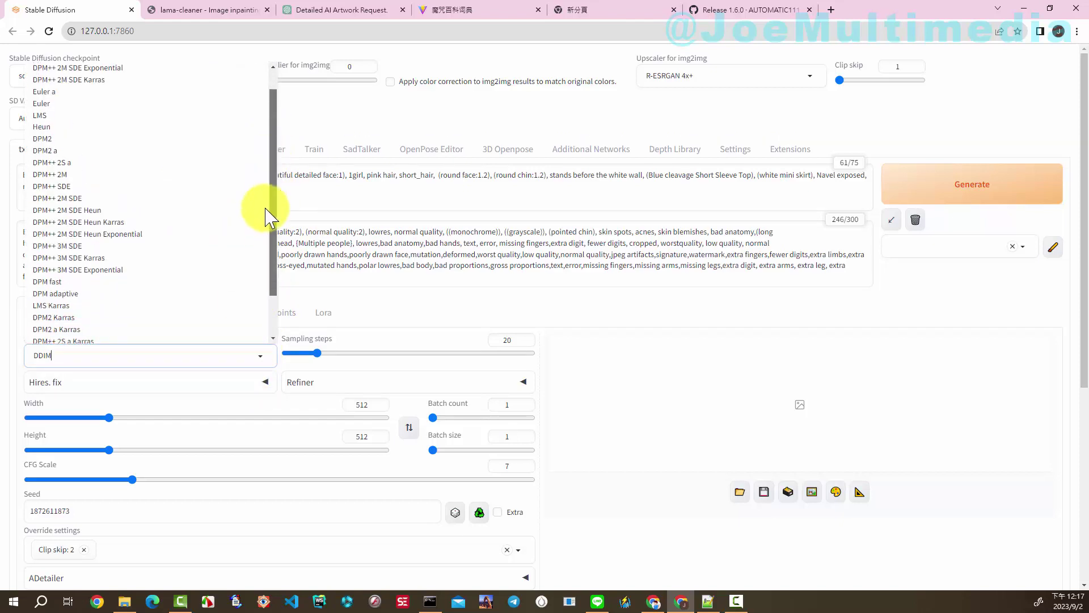
scroll(53, 206, "down", 2)
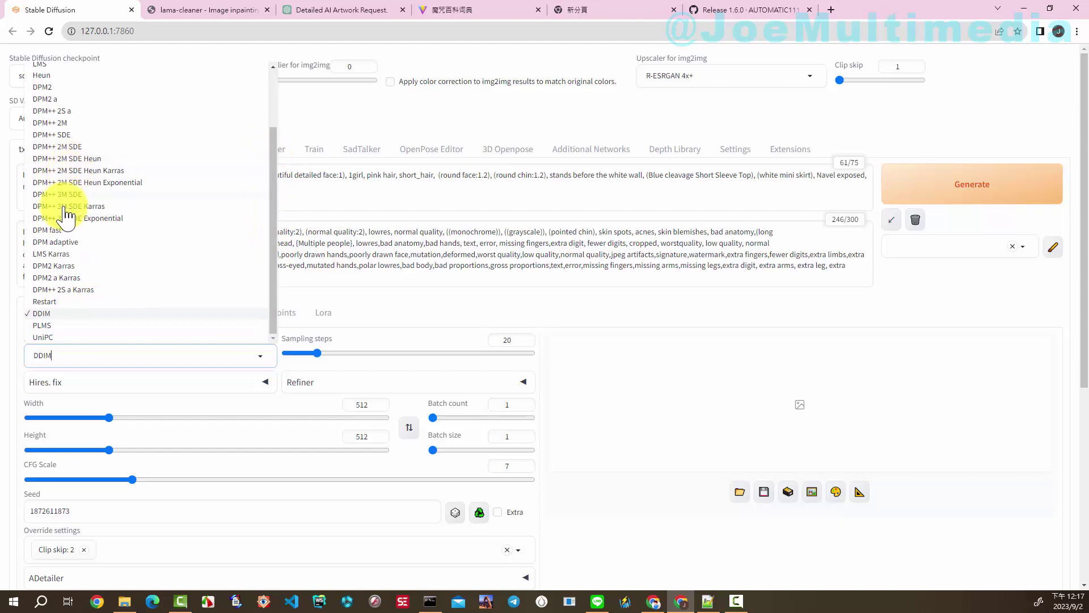
left_click(97, 207)
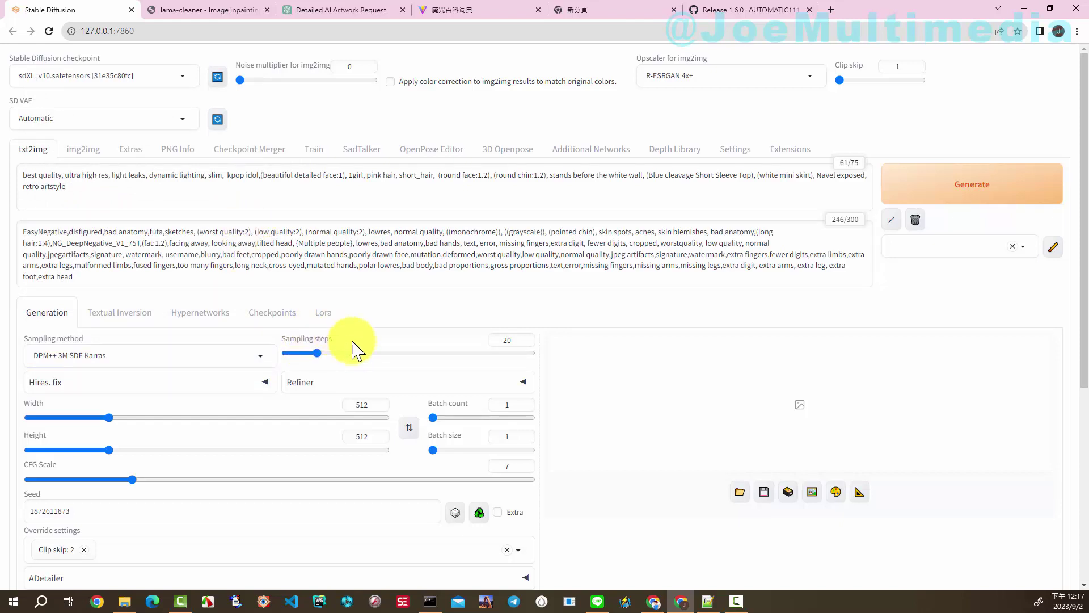
Step: Remove the Clip skip: 2 entry from the override settings
scroll(352, 348, "down", 1)
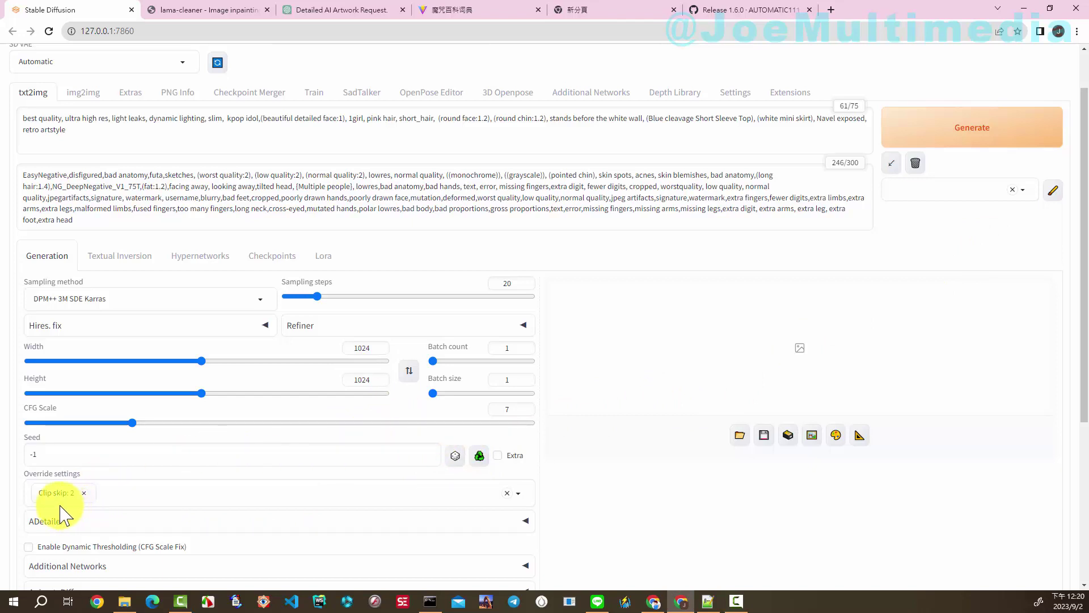
scroll(664, 347, "up", 1)
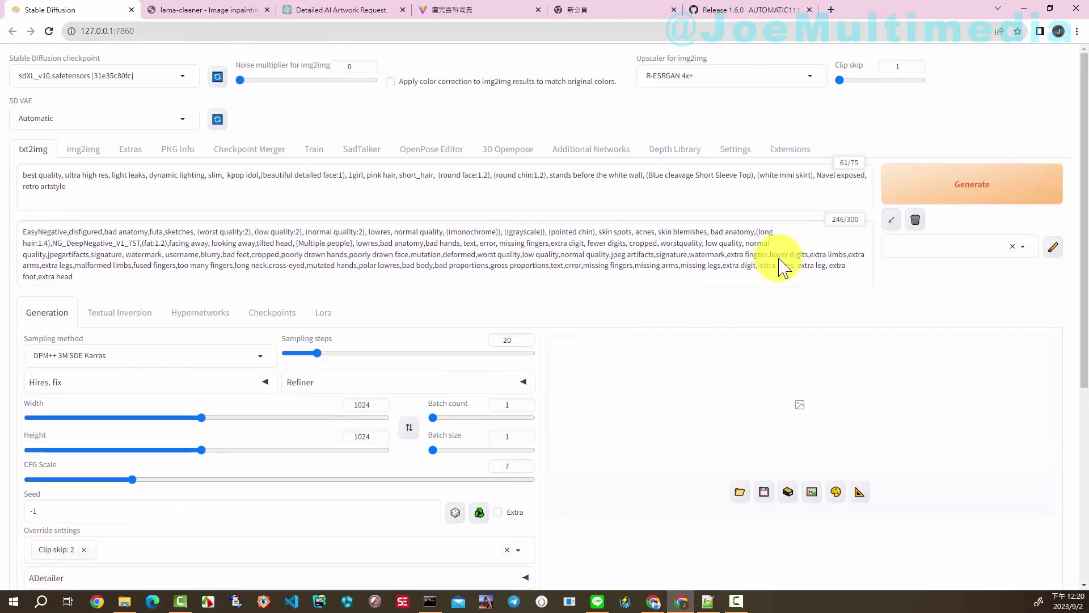
scroll(553, 369, "down", 2)
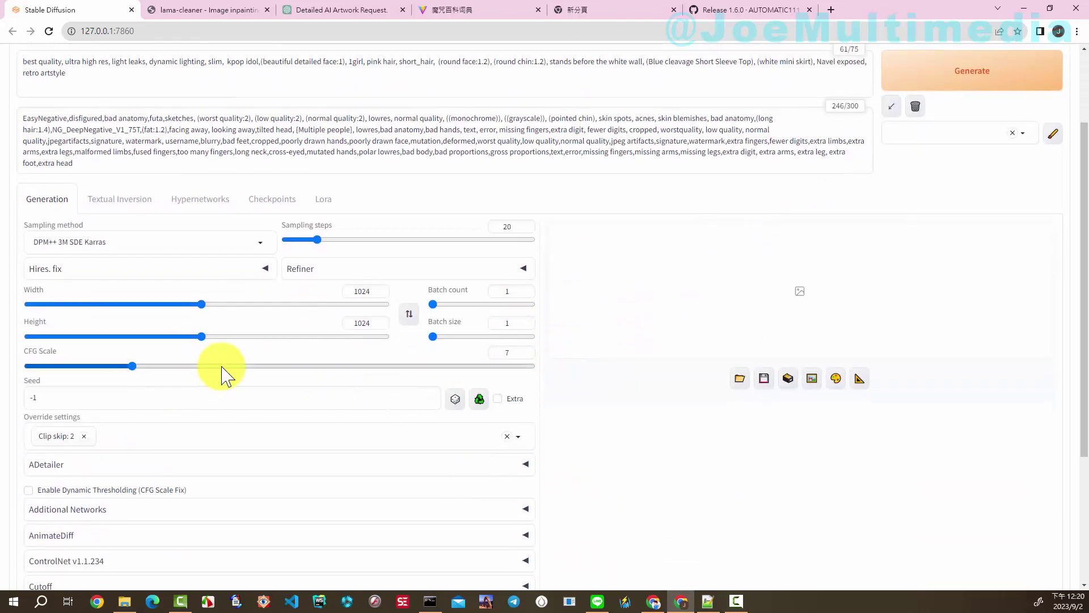
left_click(85, 436)
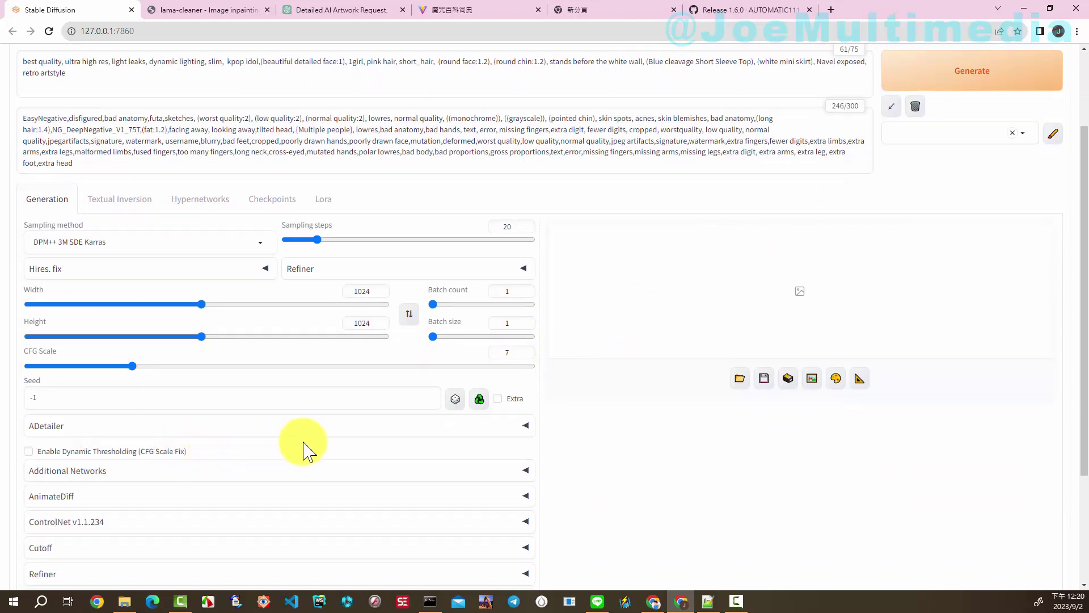
scroll(366, 454, "up", 2)
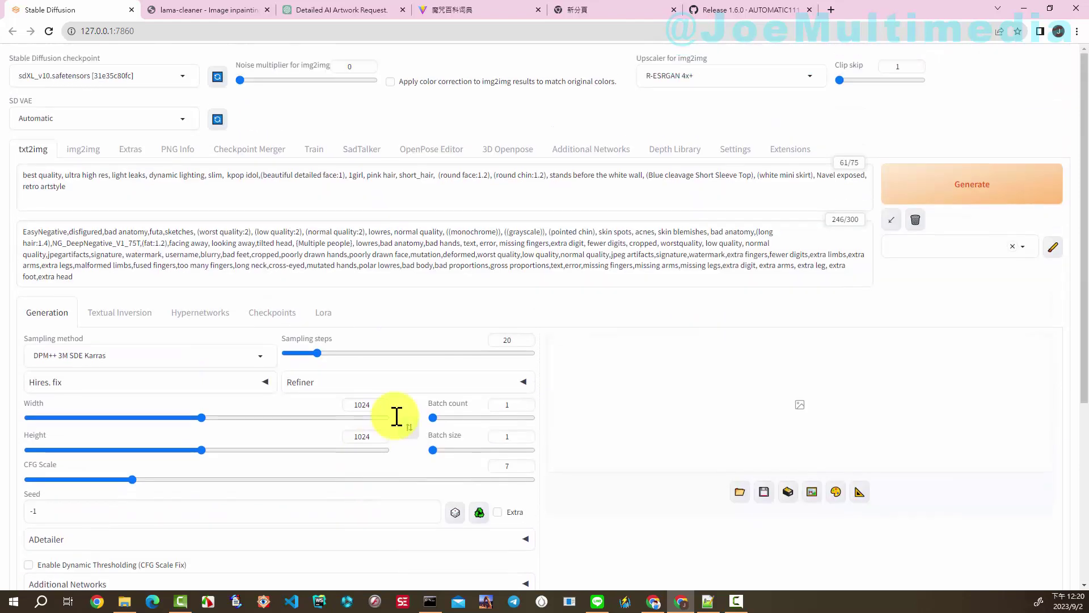
Step: Generate the image from the loaded prompts, inspect it at full size and close the enlarged view
left_click(961, 187)
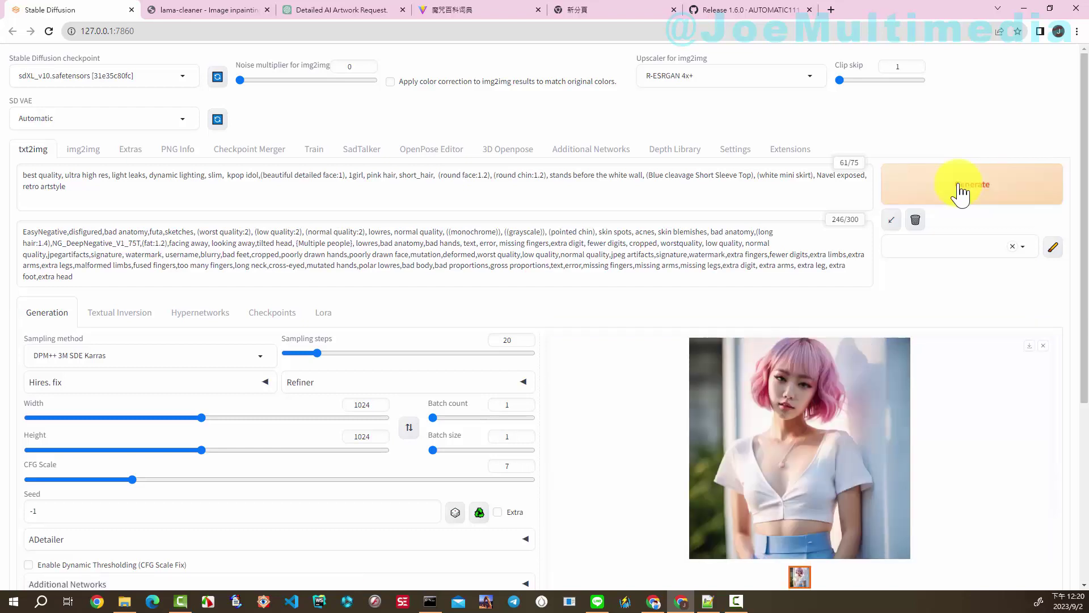
left_click(788, 502)
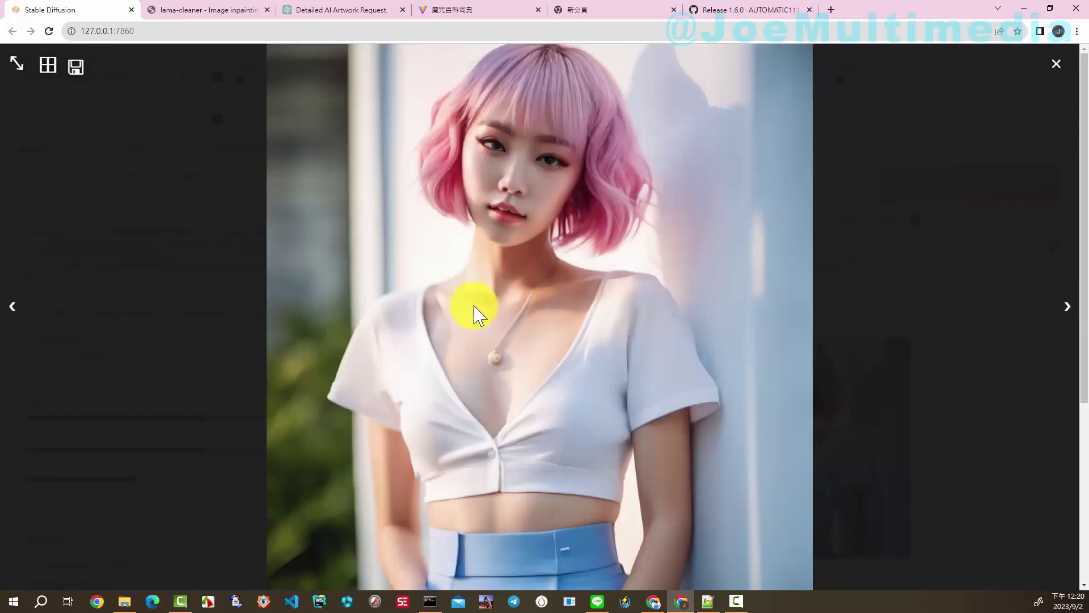
left_click(1043, 66)
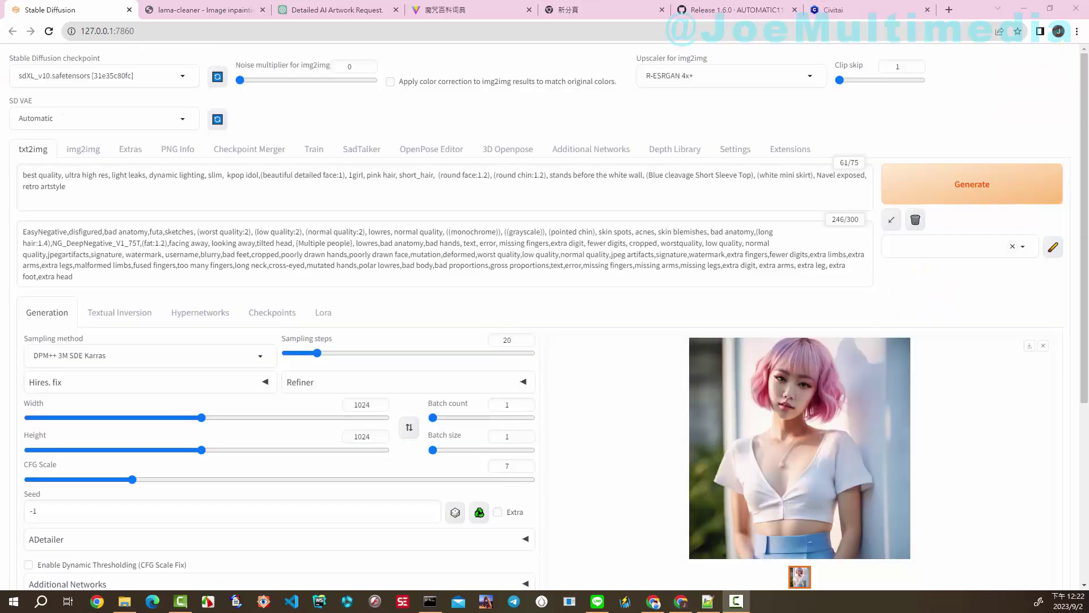
Step: Switch to Civitai to look over the month's highest-rated models, including the SDXL checkpoints, and return to Stable Diffusion WebUI
left_click(845, 11)
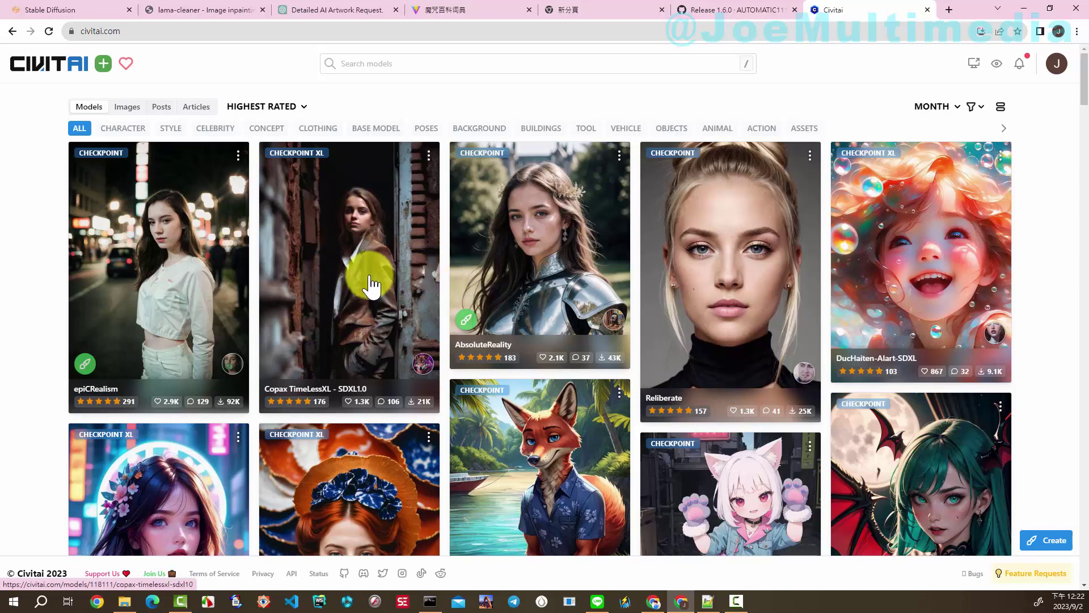
left_click(65, 13)
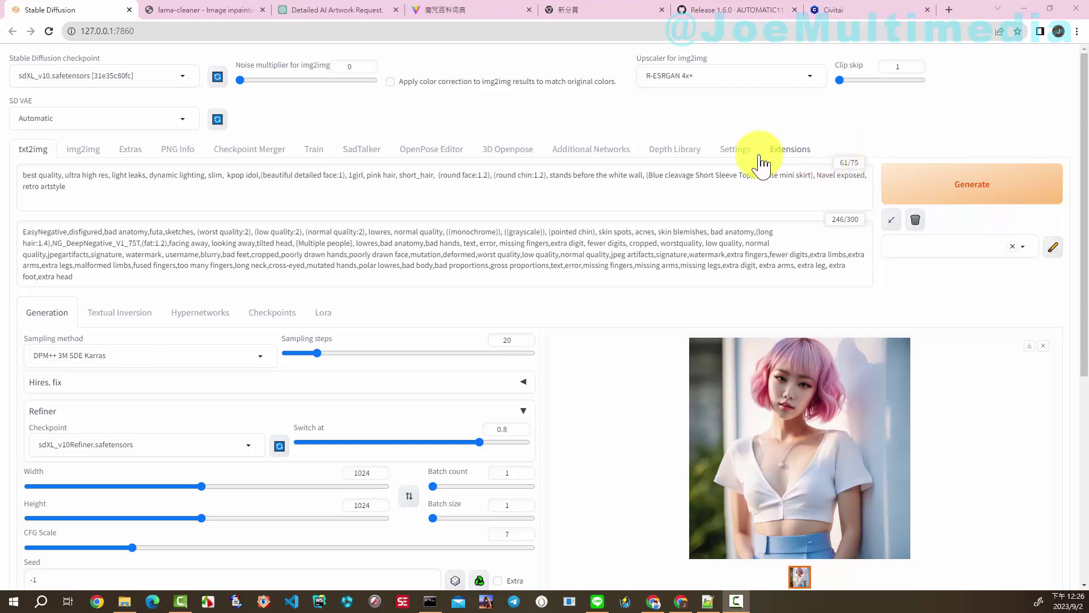
Step: Open the WebUI settings and display all settings pages together
left_click(738, 149)
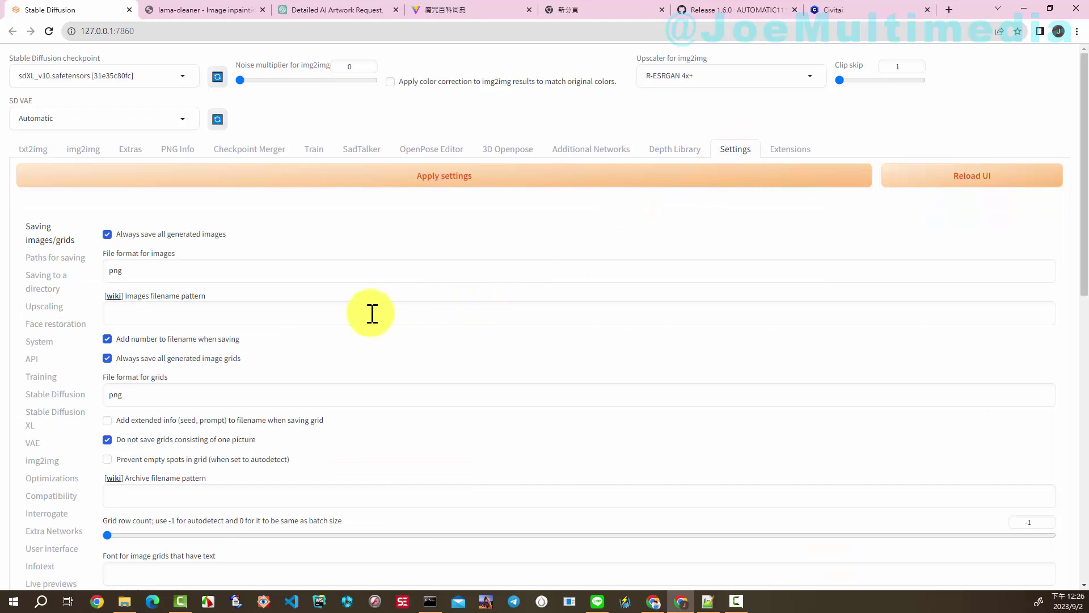
scroll(372, 313, "down", 10)
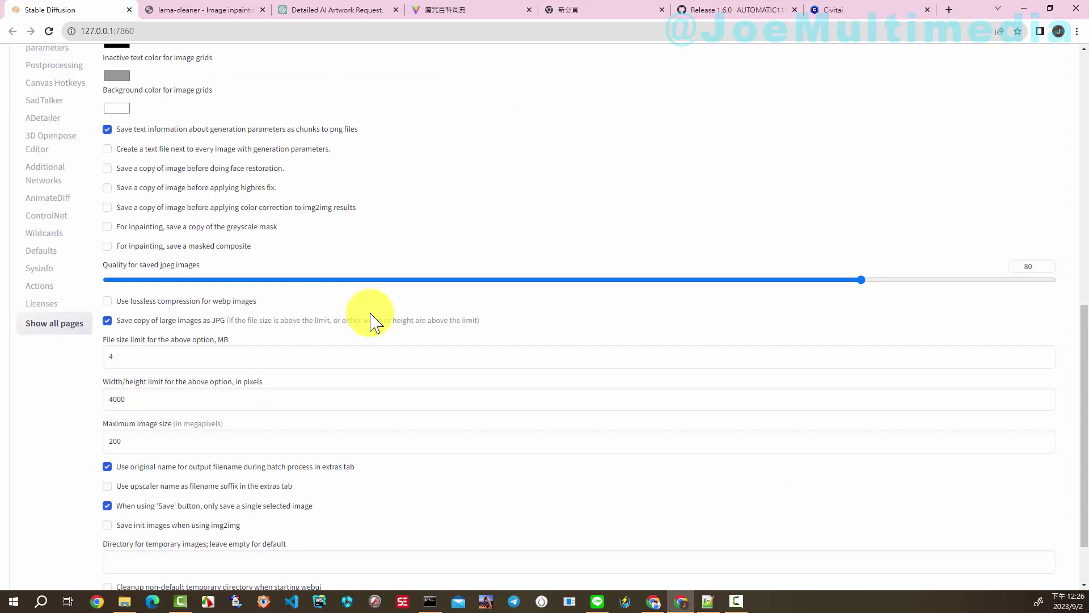
left_click(46, 328)
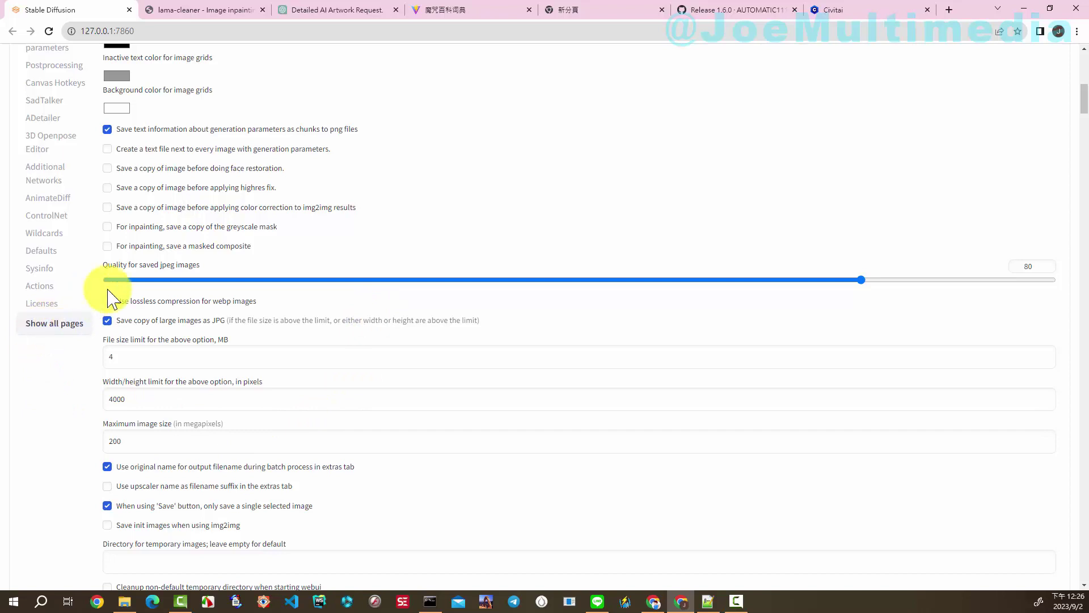
scroll(577, 231, "up", 7)
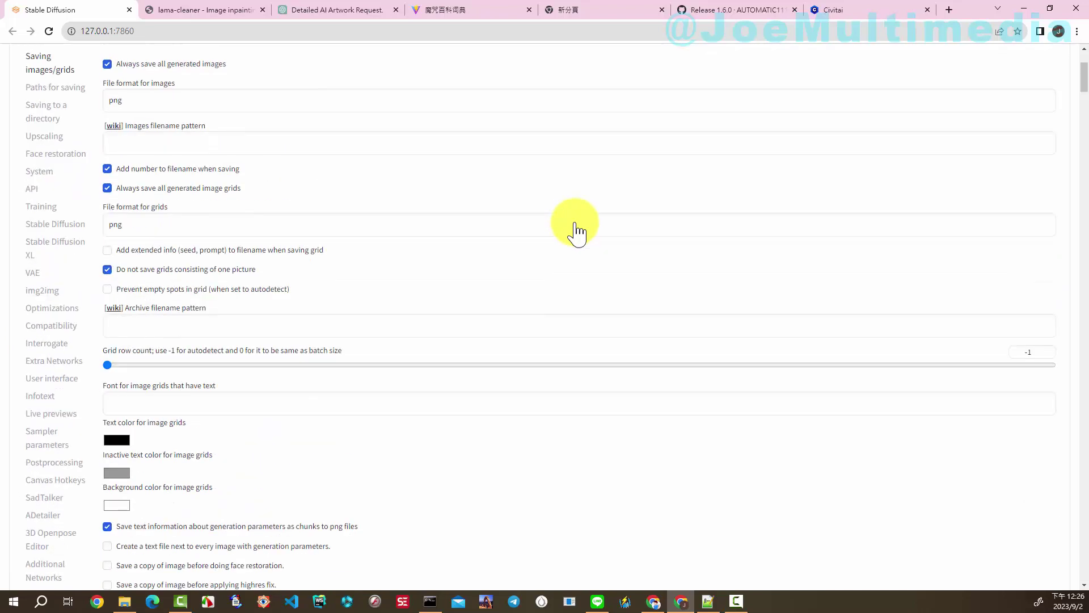
Step: Search the settings for "checkpoint" and enable "Hires fix: show hires checkpoint and sampler selection"
key("ctrl+f")
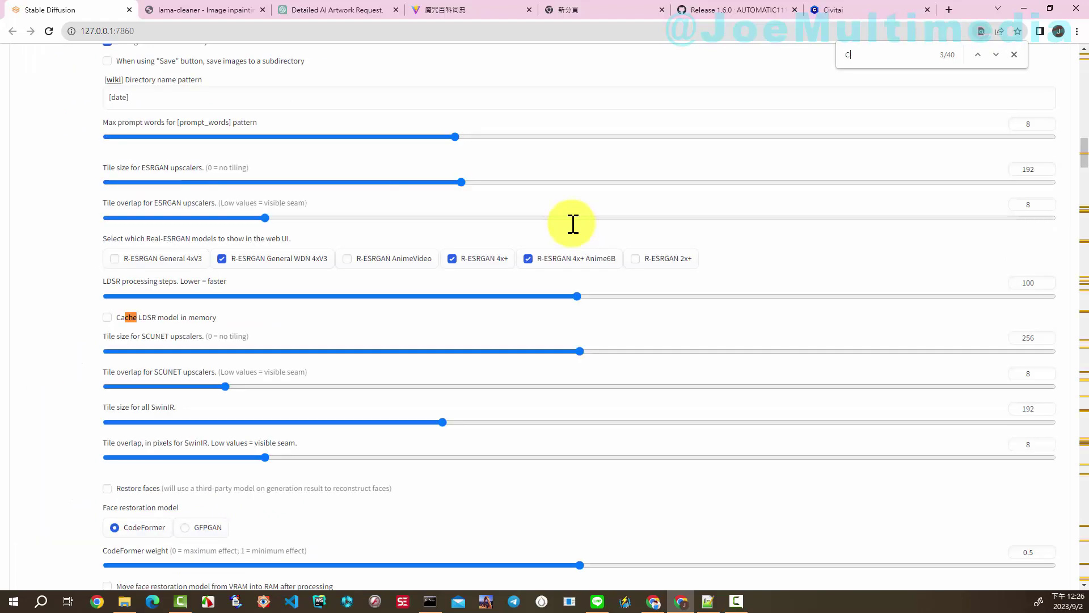
key("BackSpace")
key("BackSpace")
key("BackSpace")
type("checkpoint")
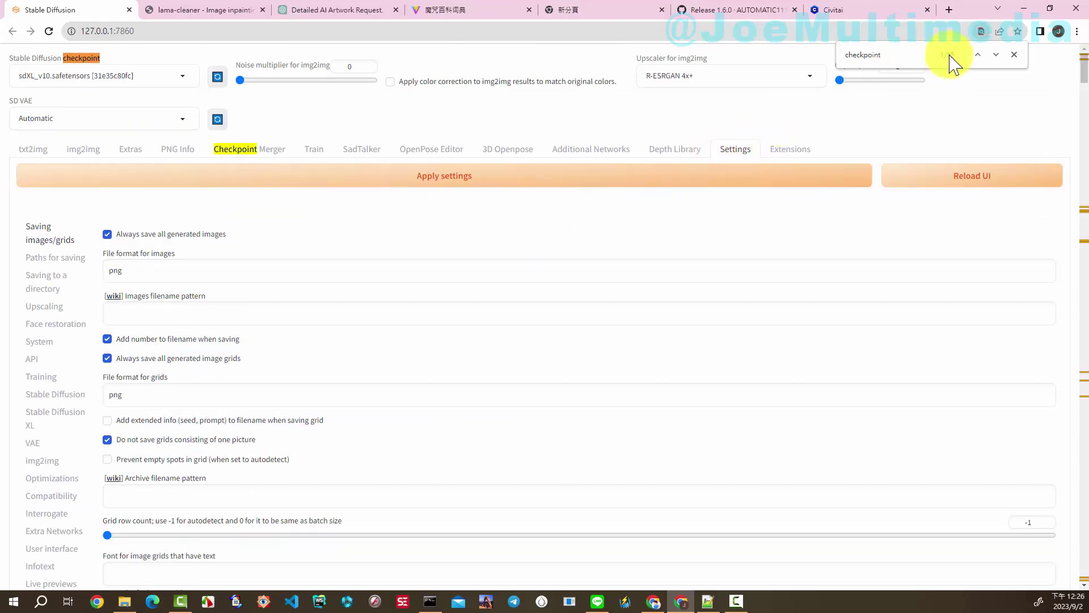
left_click(998, 55)
left_click(998, 55)
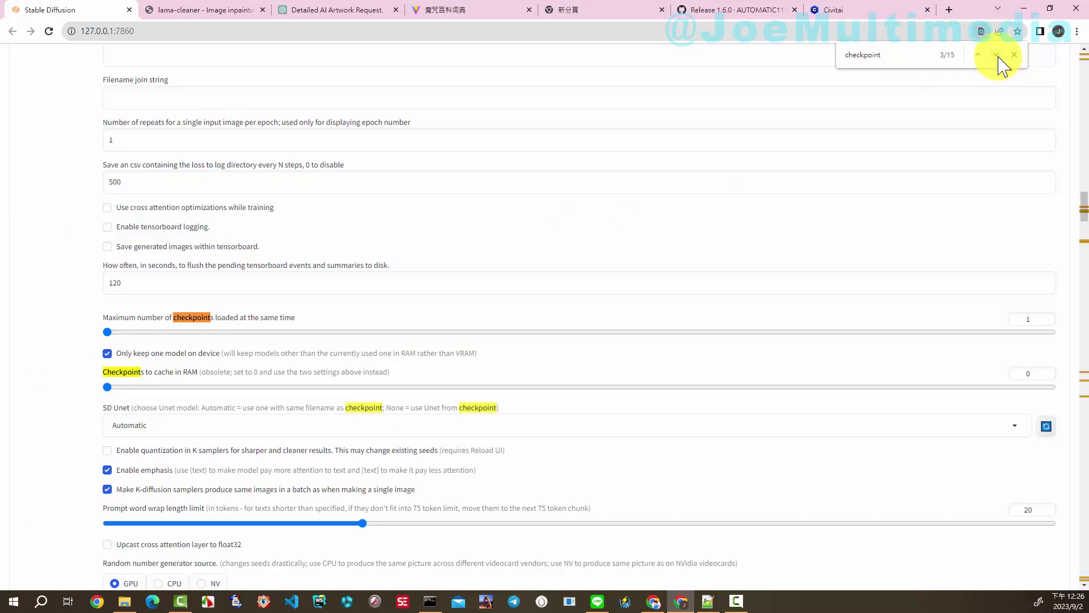
left_click(998, 55)
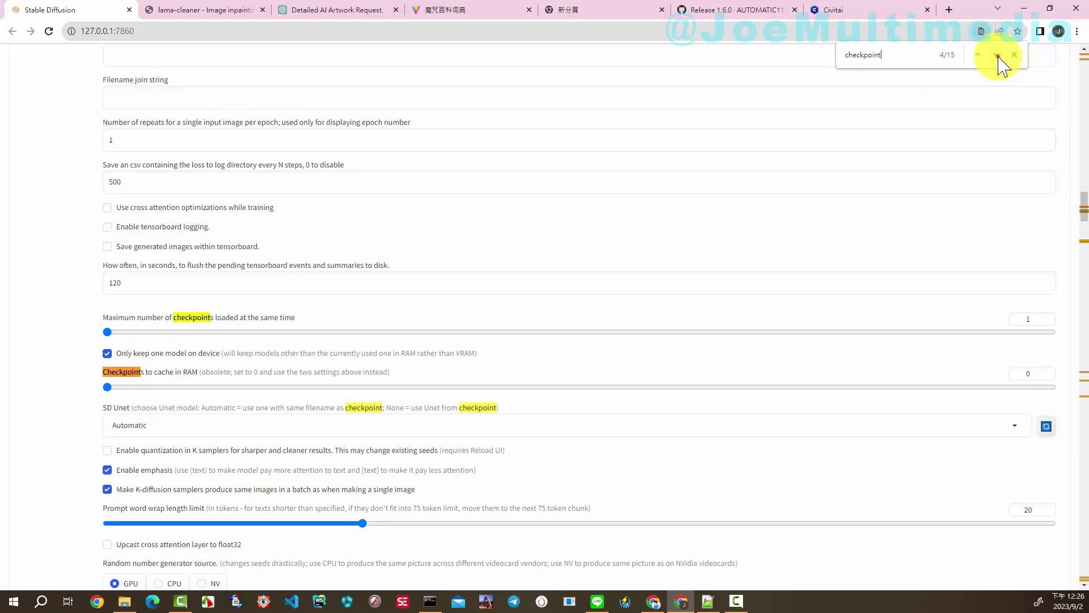
left_click(998, 55)
left_click(997, 55)
left_click(998, 55)
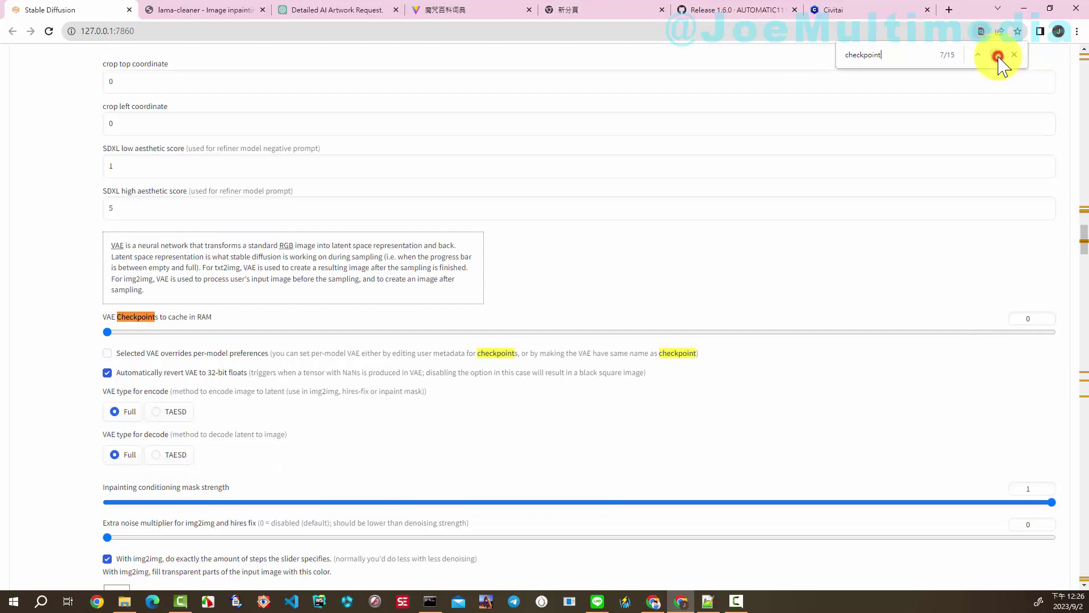
left_click(998, 55)
left_click(998, 55)
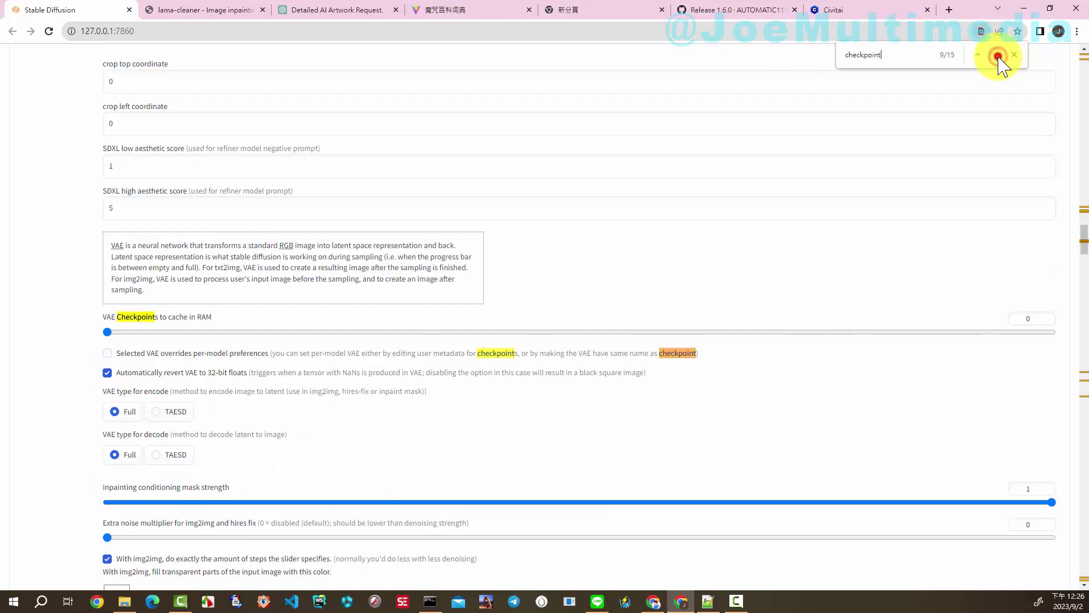
left_click(998, 55)
left_click(998, 55)
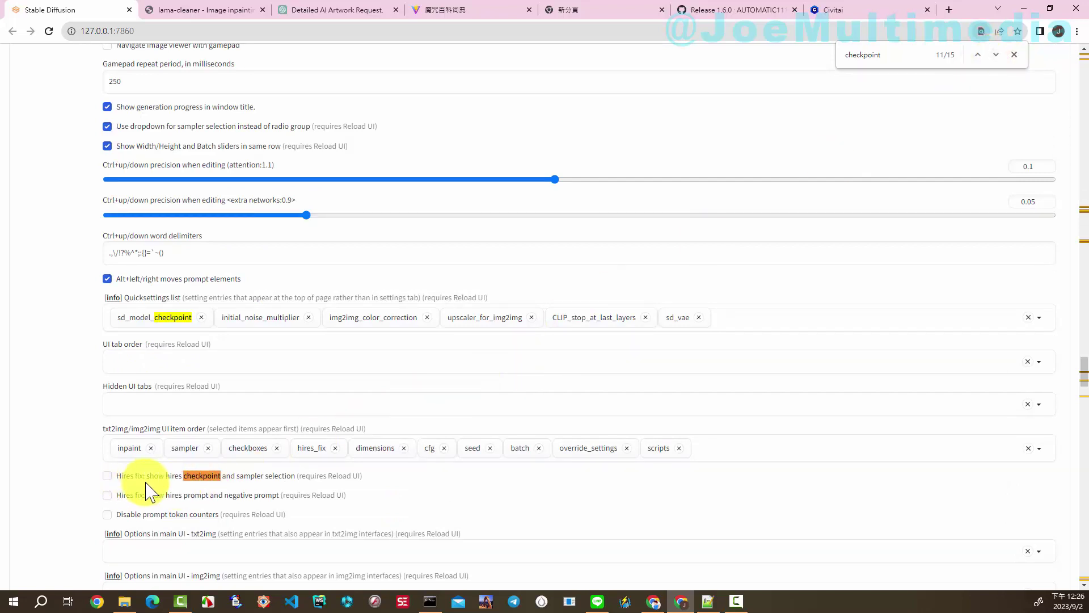
left_click(197, 482)
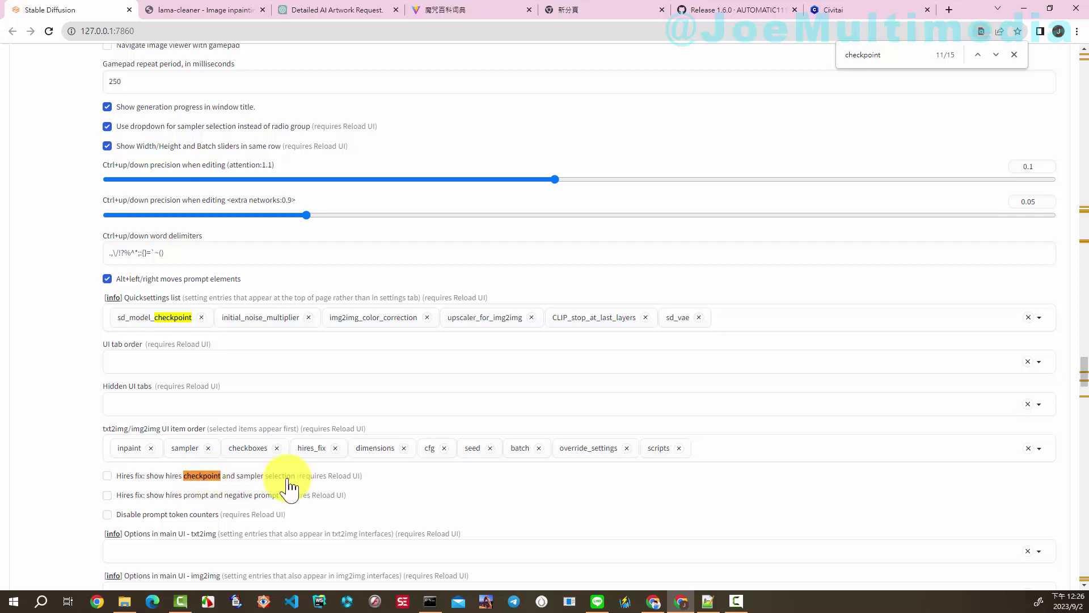
left_click(107, 478)
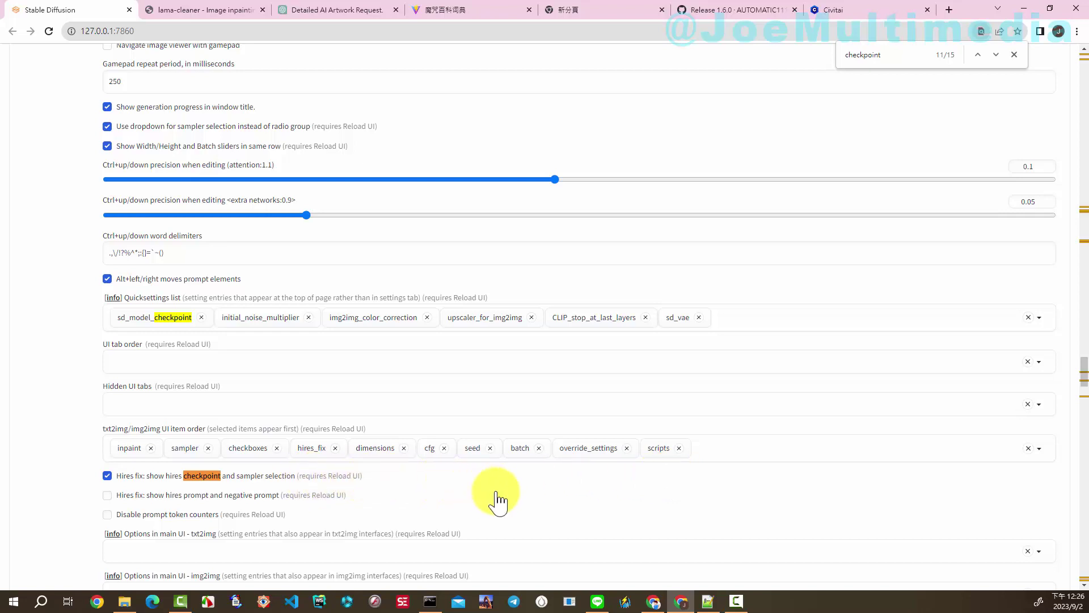
Step: Apply the changed settings and reload the WebUI
scroll(496, 498, "down", 3)
scroll(496, 498, "down", 9)
scroll(518, 474, "up", 12)
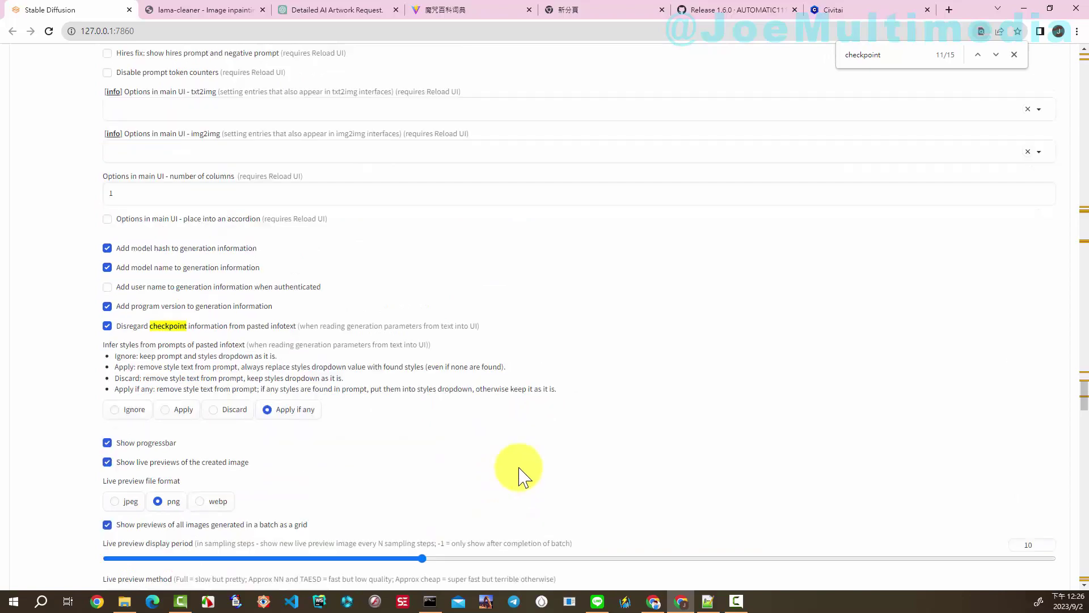
scroll(523, 468, "up", 15)
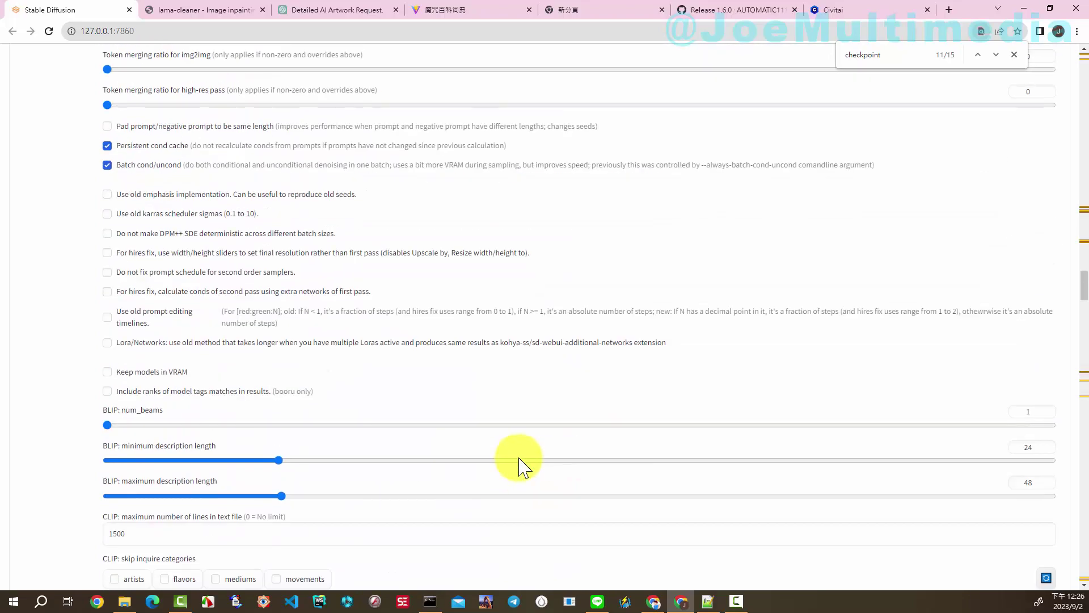
scroll(523, 469, "up", 2)
scroll(691, 360, "up", 9)
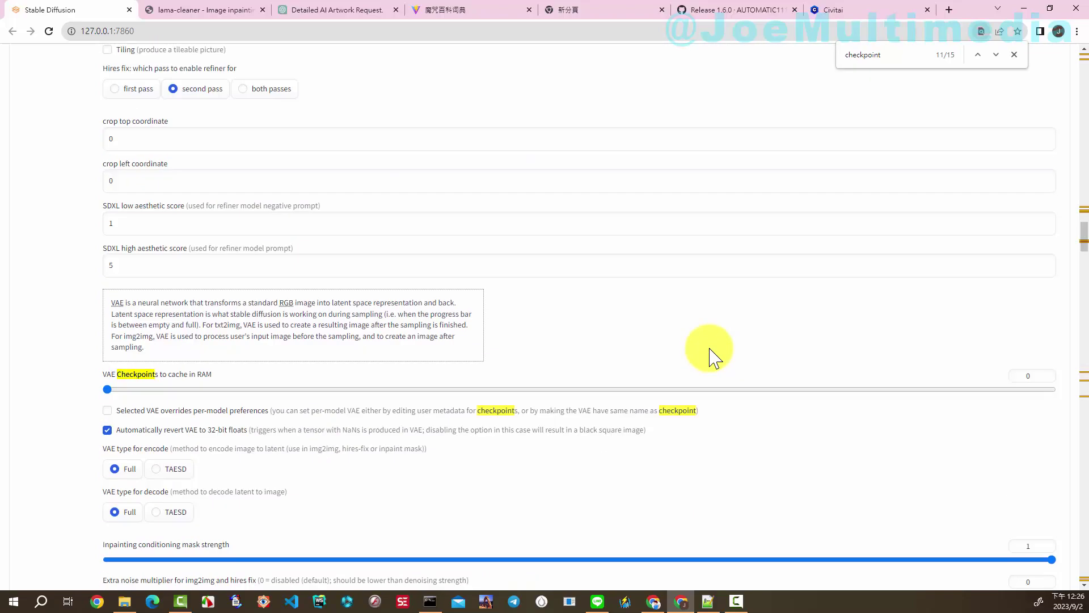
scroll(713, 358, "up", 12)
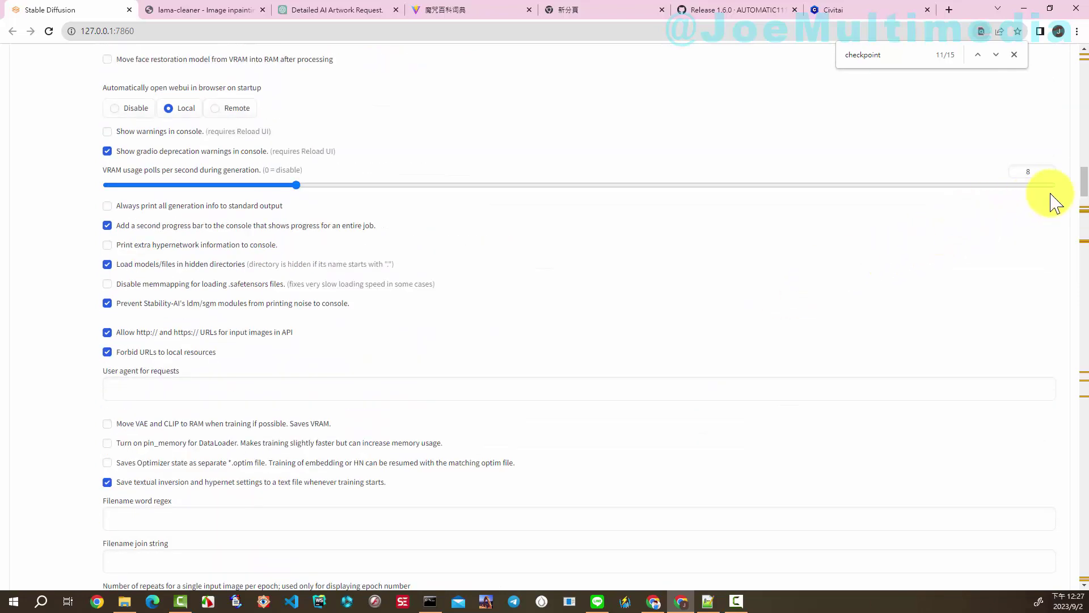
left_click_drag(1084, 193, 1082, 57)
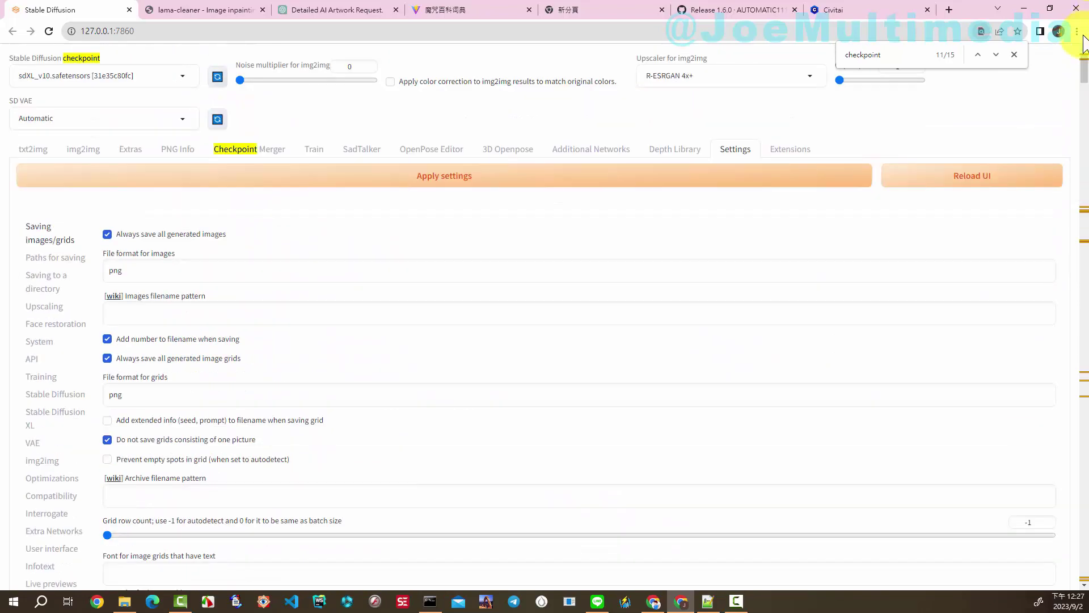
left_click(465, 182)
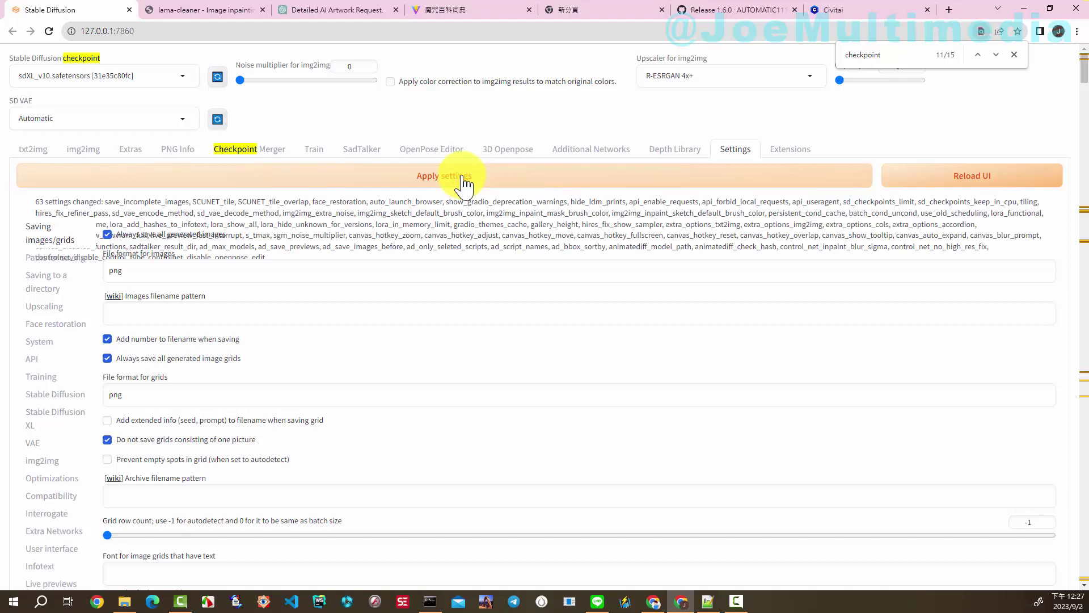
left_click(975, 181)
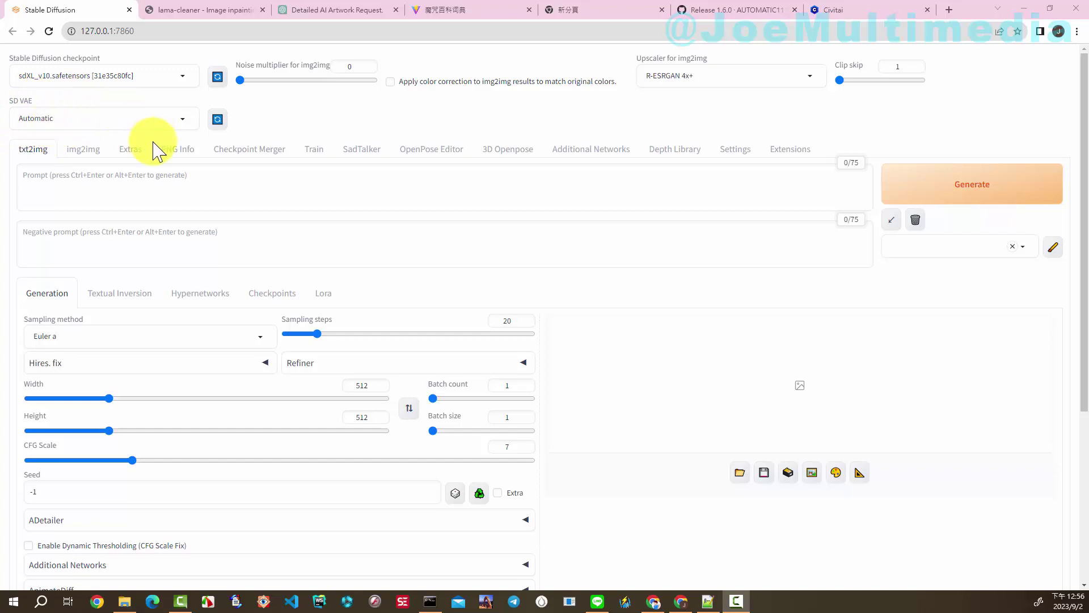
Step: Load the previous generation's prompts and parameters into txt2img, and reset the seed to random (-1)
left_click(888, 221)
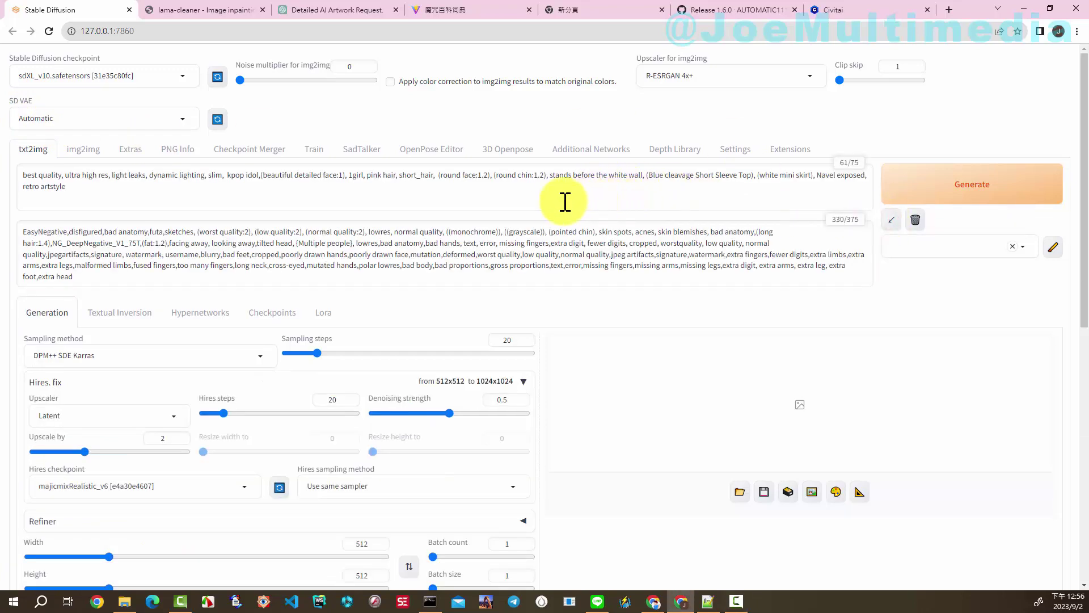
scroll(565, 208, "down", 3)
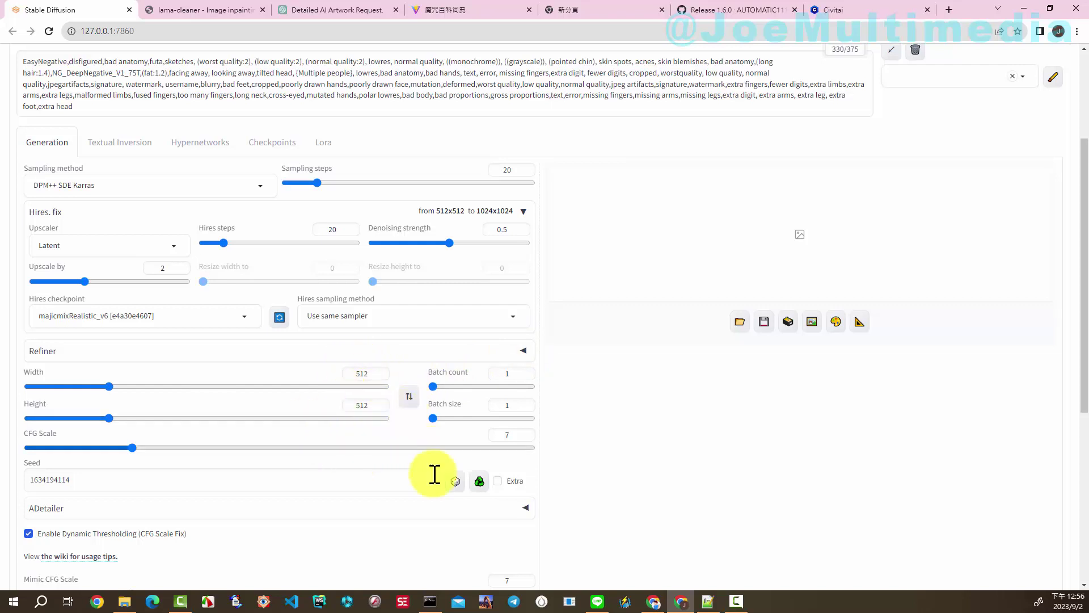
left_click(456, 481)
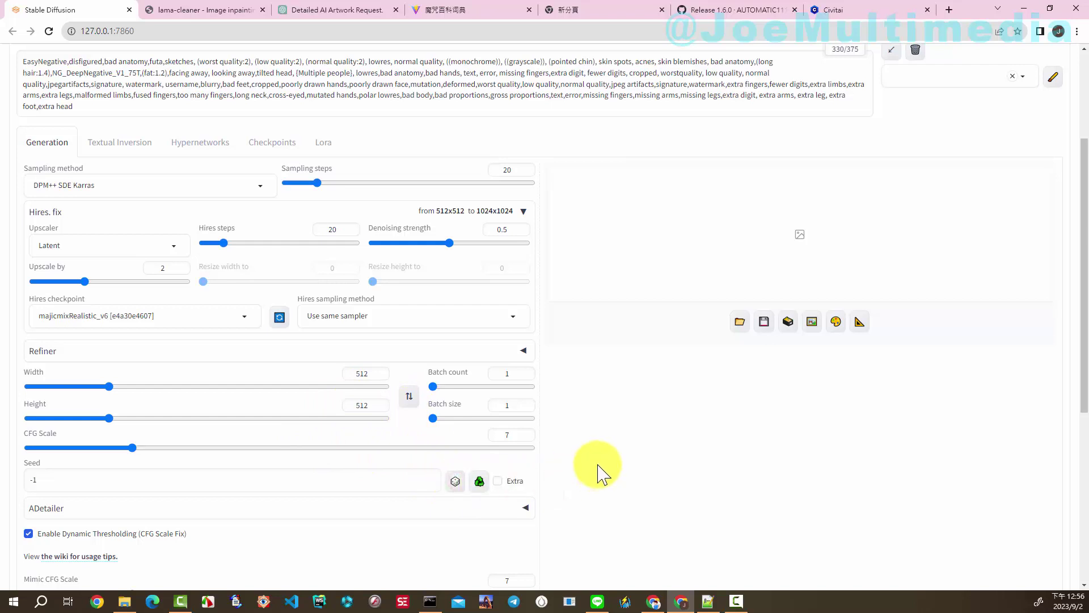
Step: Generate the image with Hires. fix using the majicmixRealistic_v6 hires checkpoint, and open the result in the enlarged view
scroll(601, 460, "up", 3)
left_click(1002, 182)
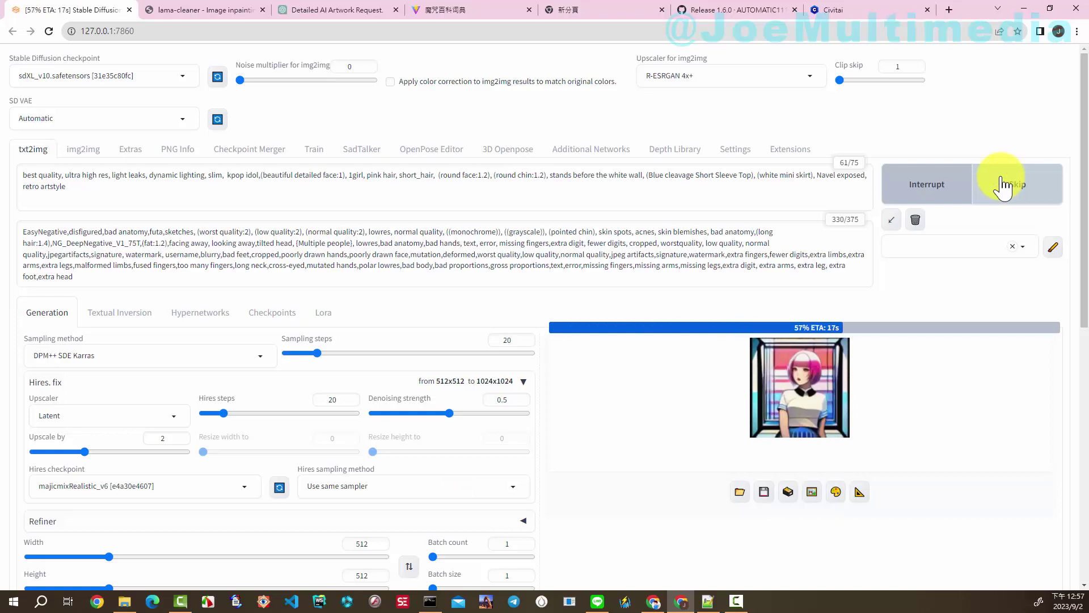
left_click(954, 186)
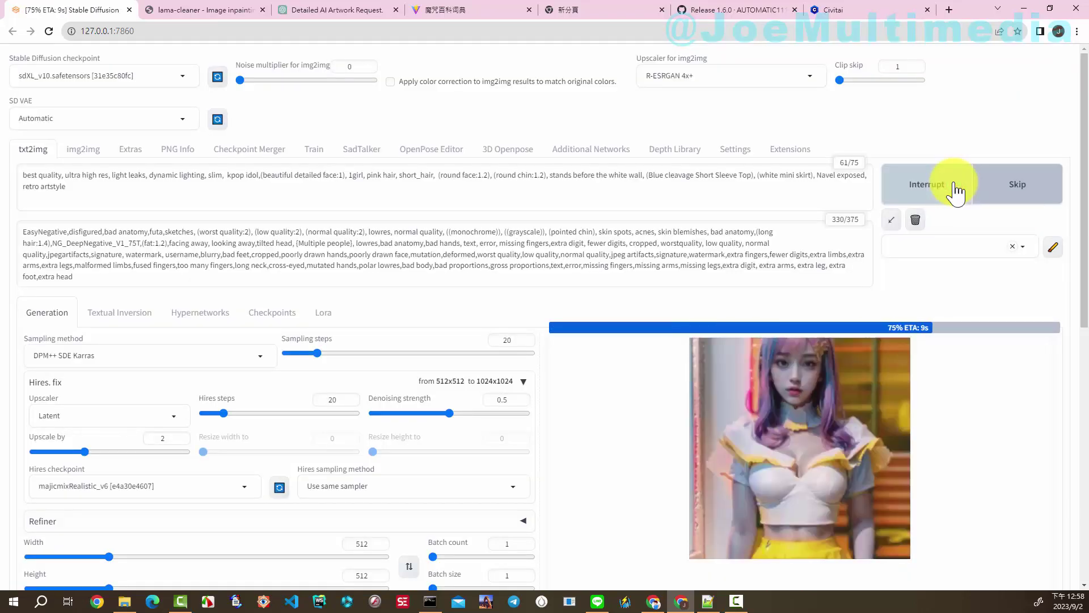
left_click(789, 432)
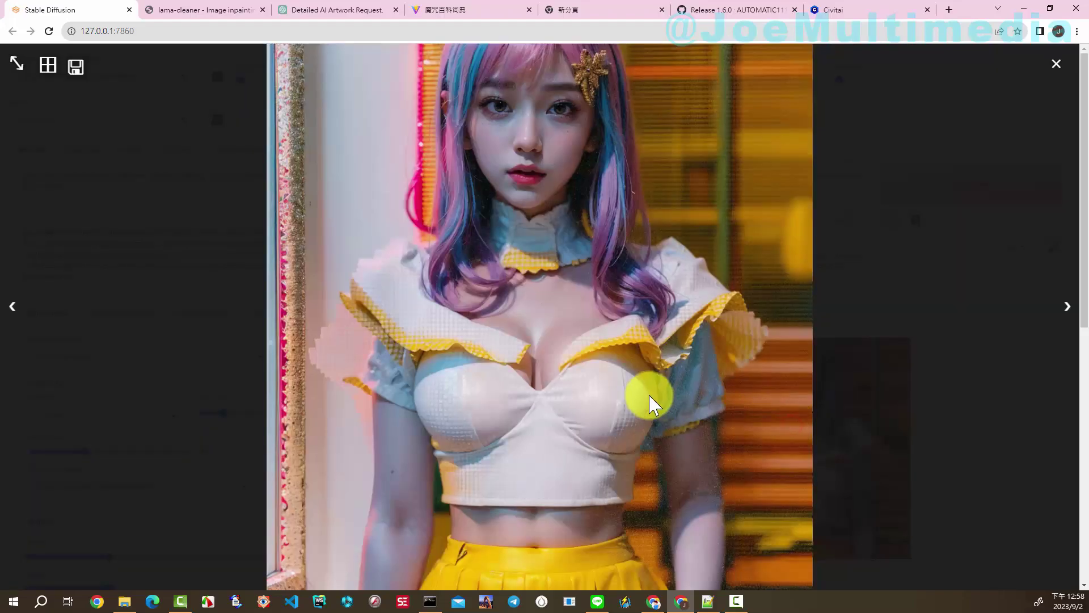